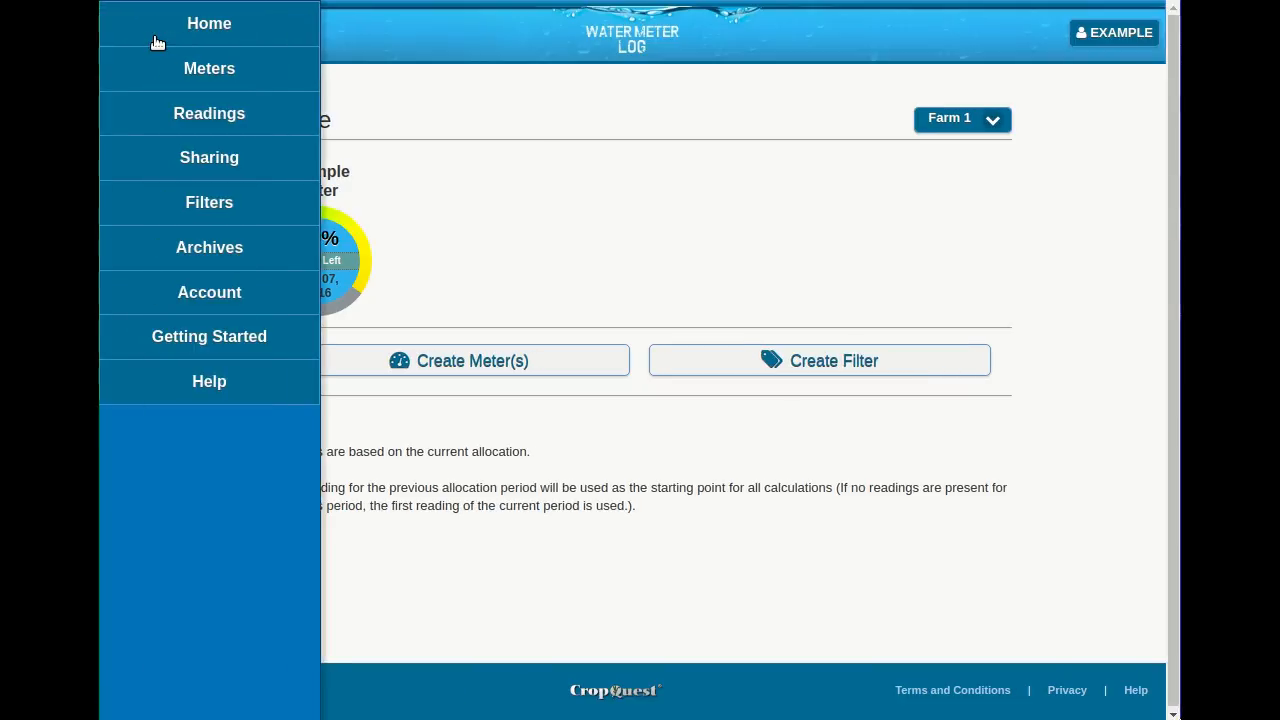
# - View the details of Example Meter from the meters list, then return to the list
pyautogui.click(244, 70)
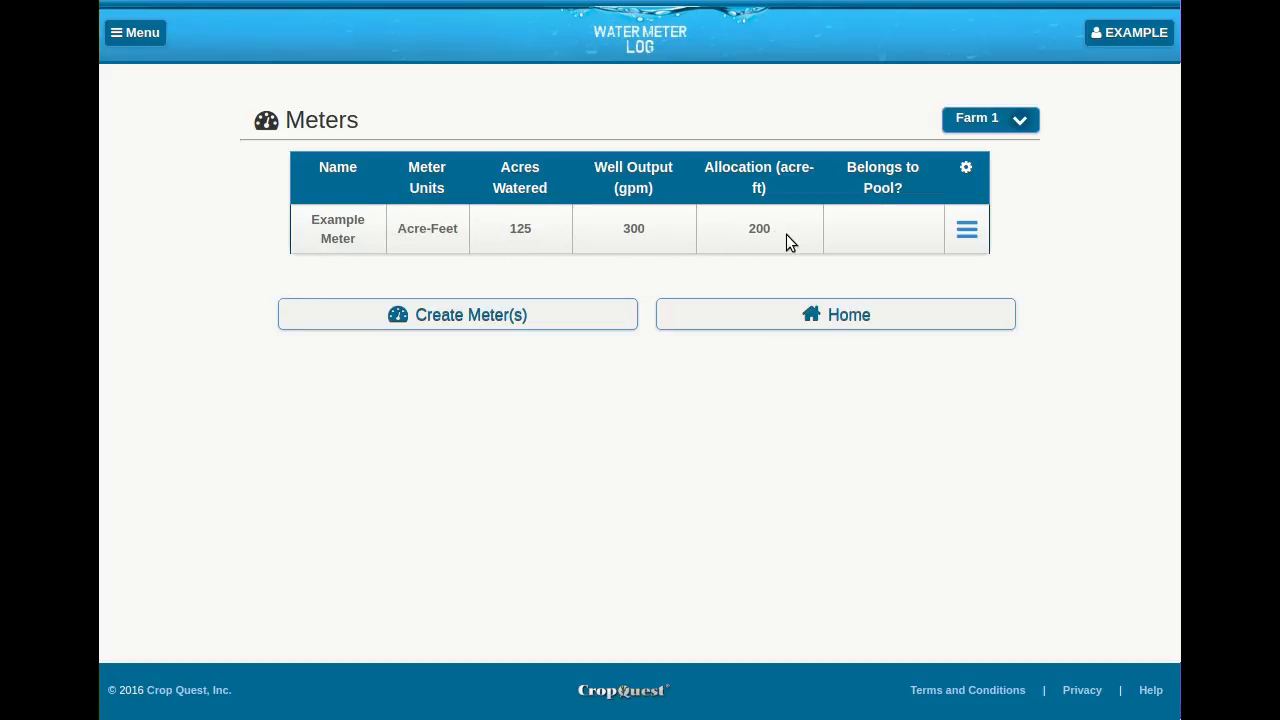
pyautogui.click(967, 231)
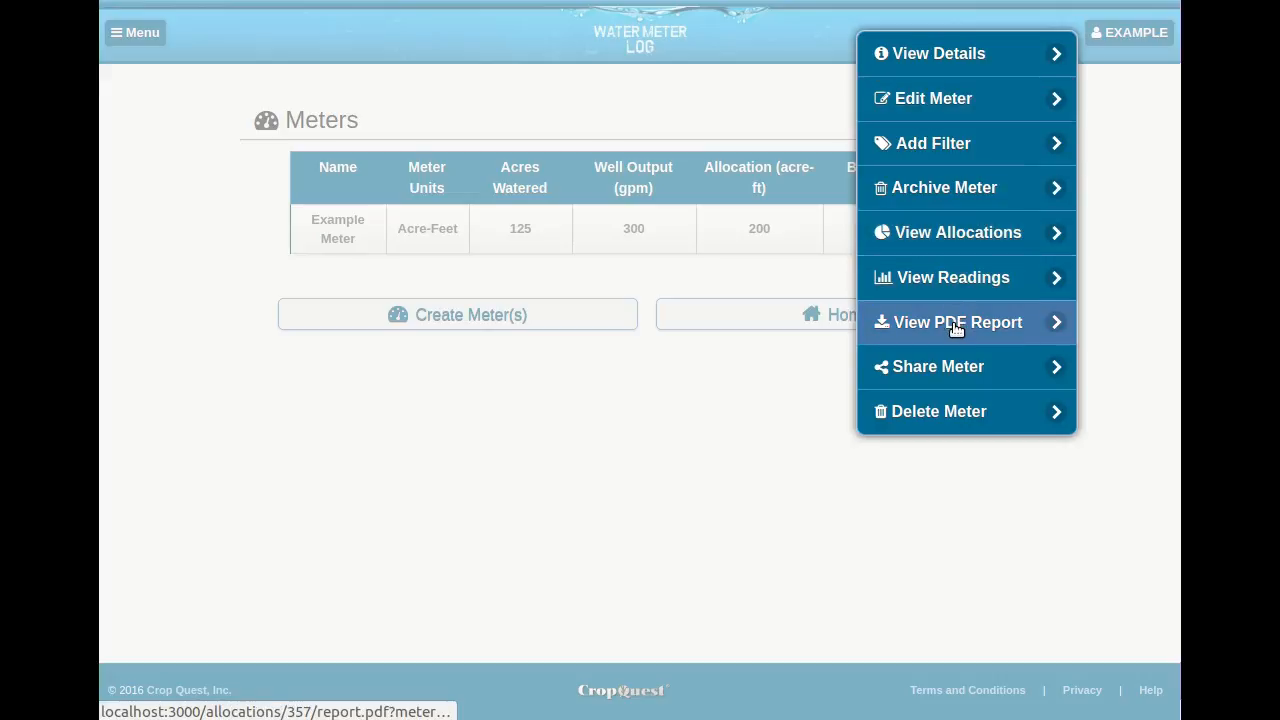
pyautogui.click(938, 56)
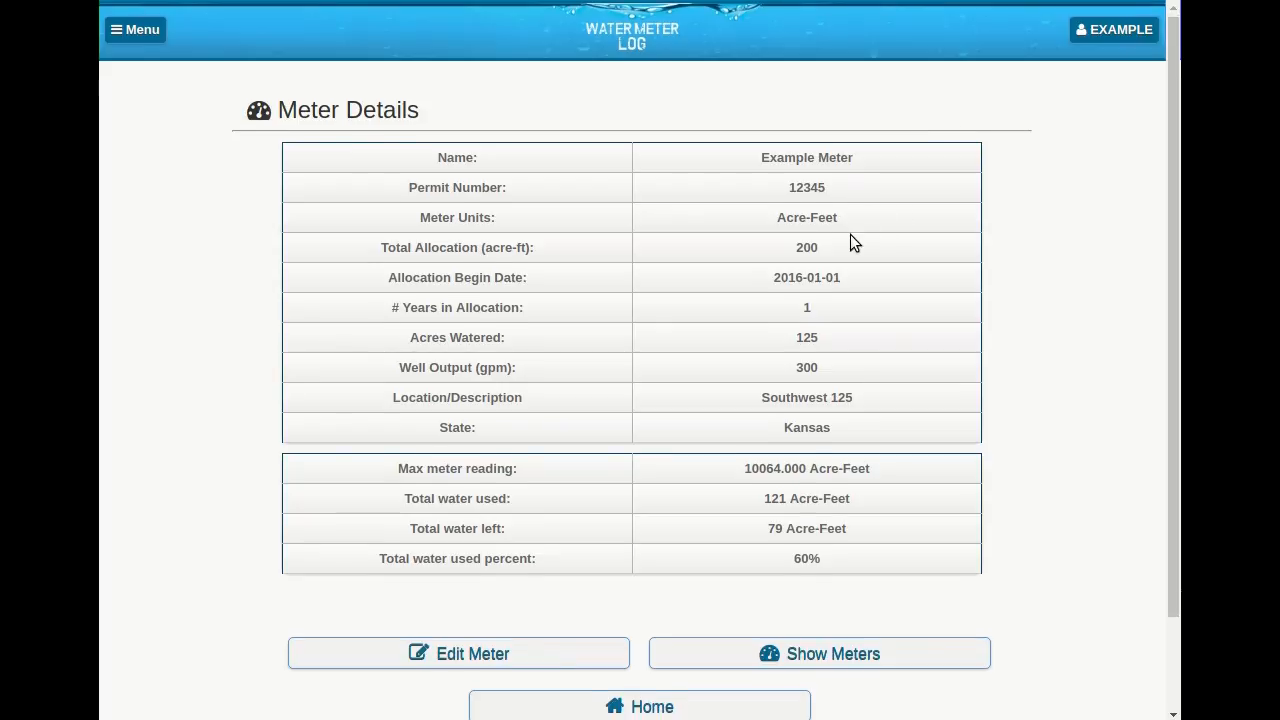
pyautogui.scroll(-2, 639, 420)
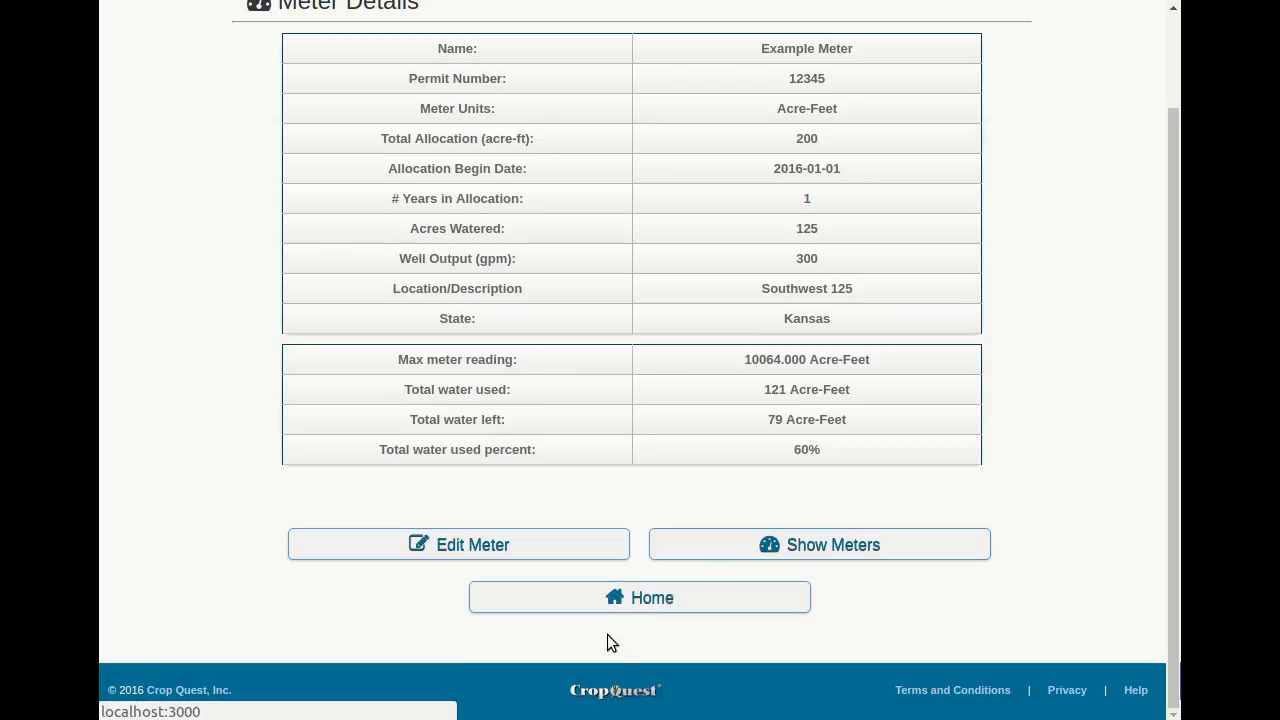
pyautogui.click(848, 553)
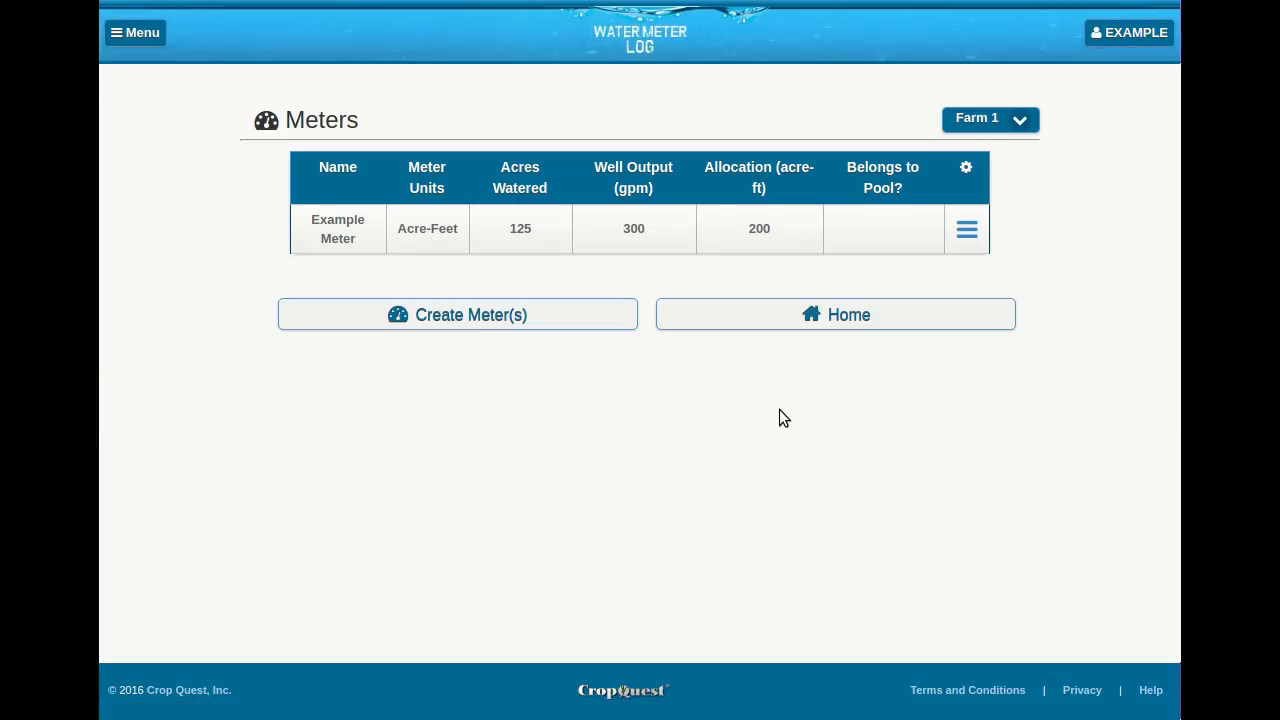
# - Edit Example Meter, setting its total allocation to 250 acre-ft and its name to Example Meter 1, and submit the changes
pyautogui.click(968, 236)
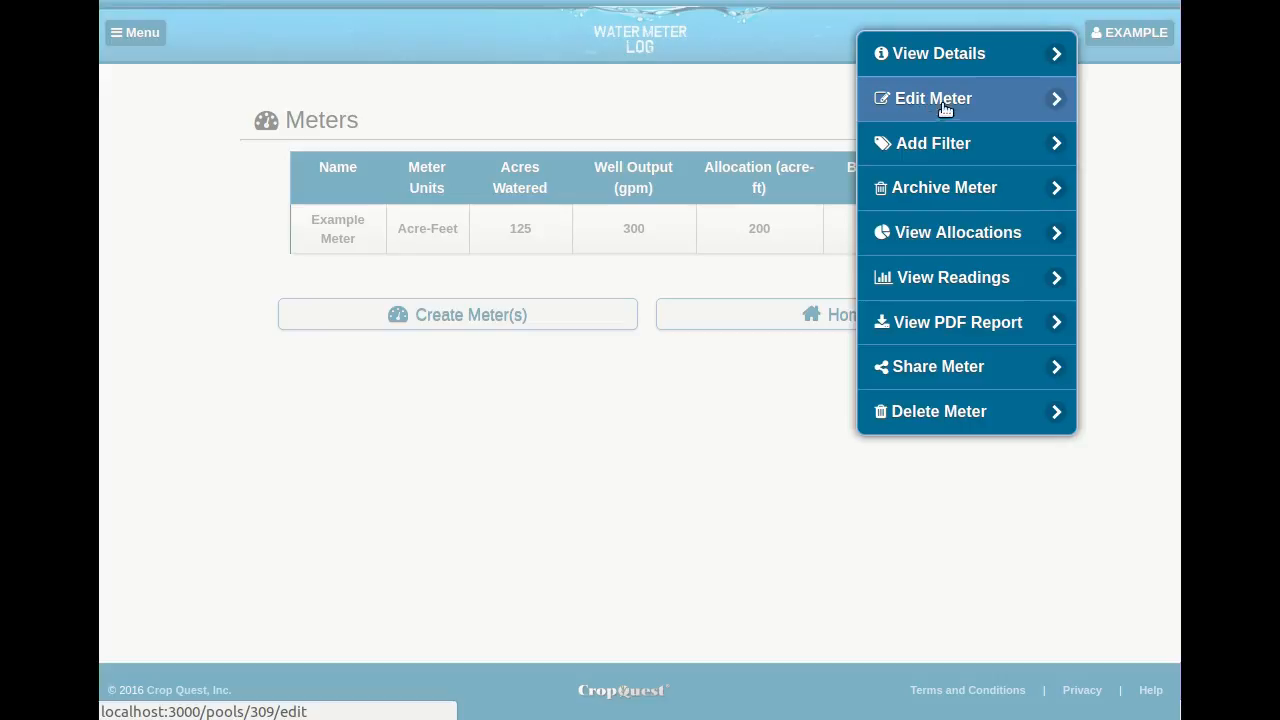
pyautogui.click(974, 100)
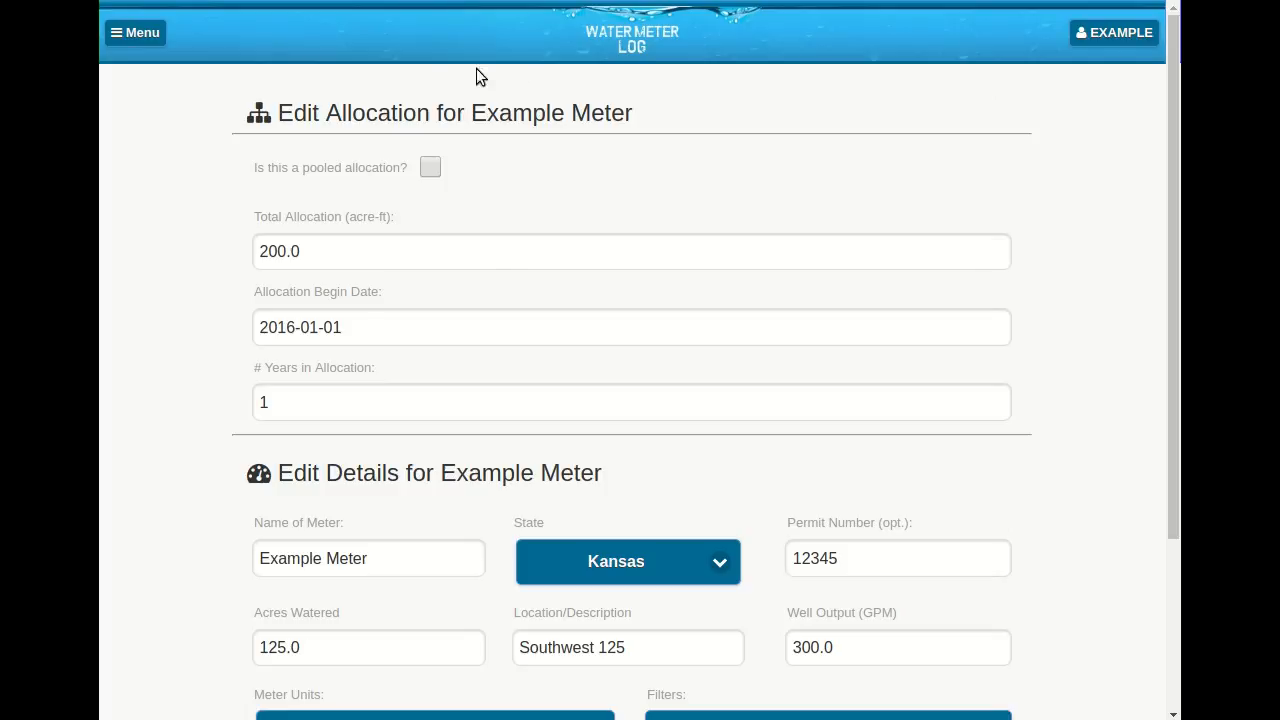
pyautogui.click(276, 253)
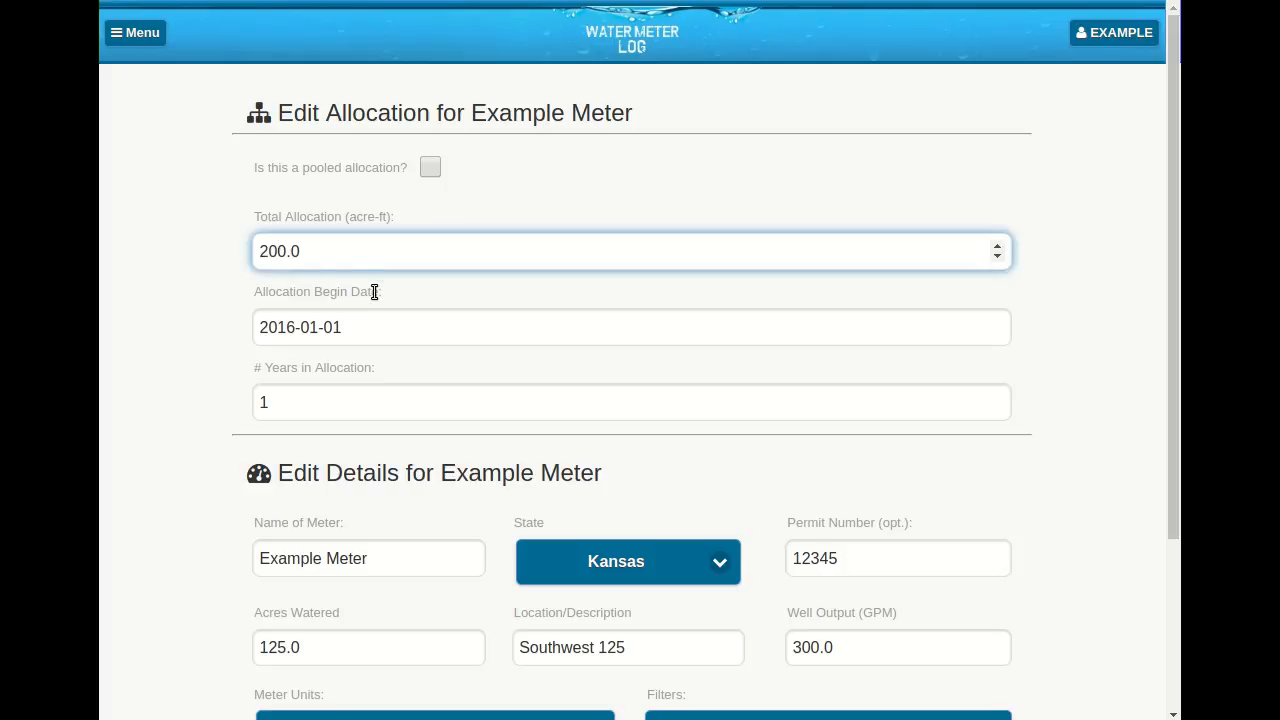
pyautogui.press('BackSpace')
pyautogui.write('5')
pyautogui.scroll(-3, 491, 400)
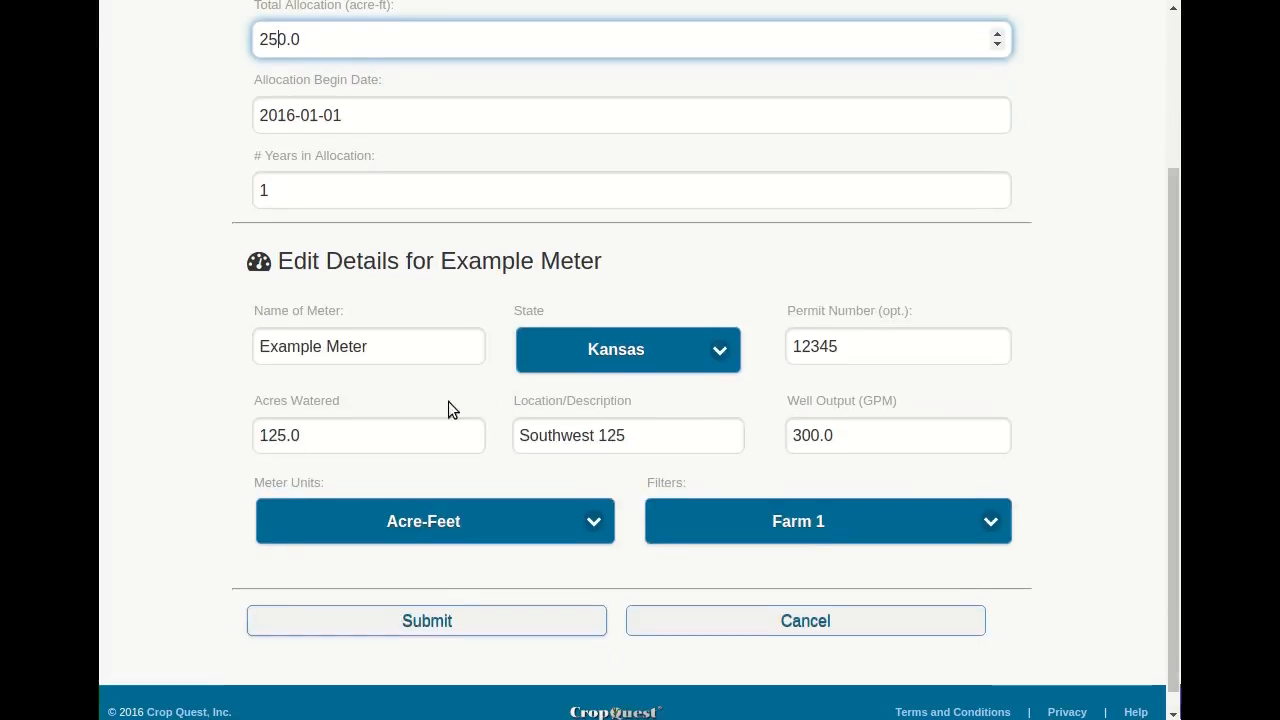
pyautogui.click(390, 358)
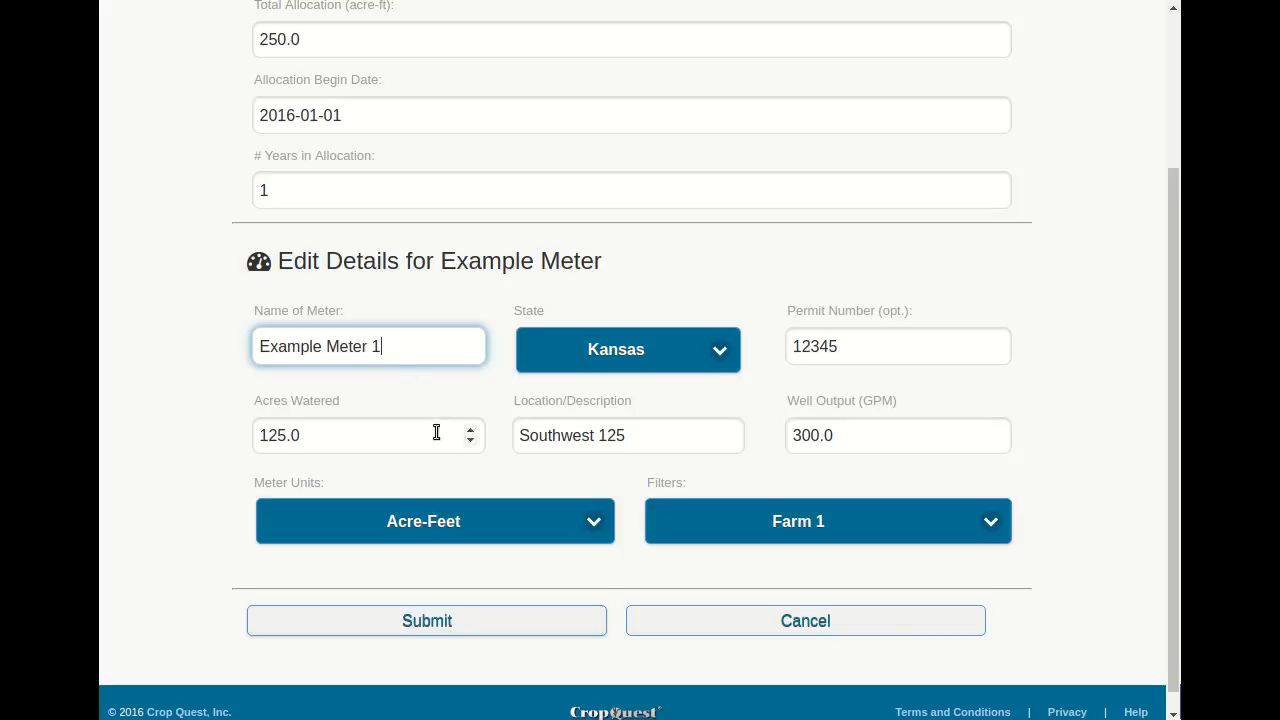
pyautogui.click(458, 625)
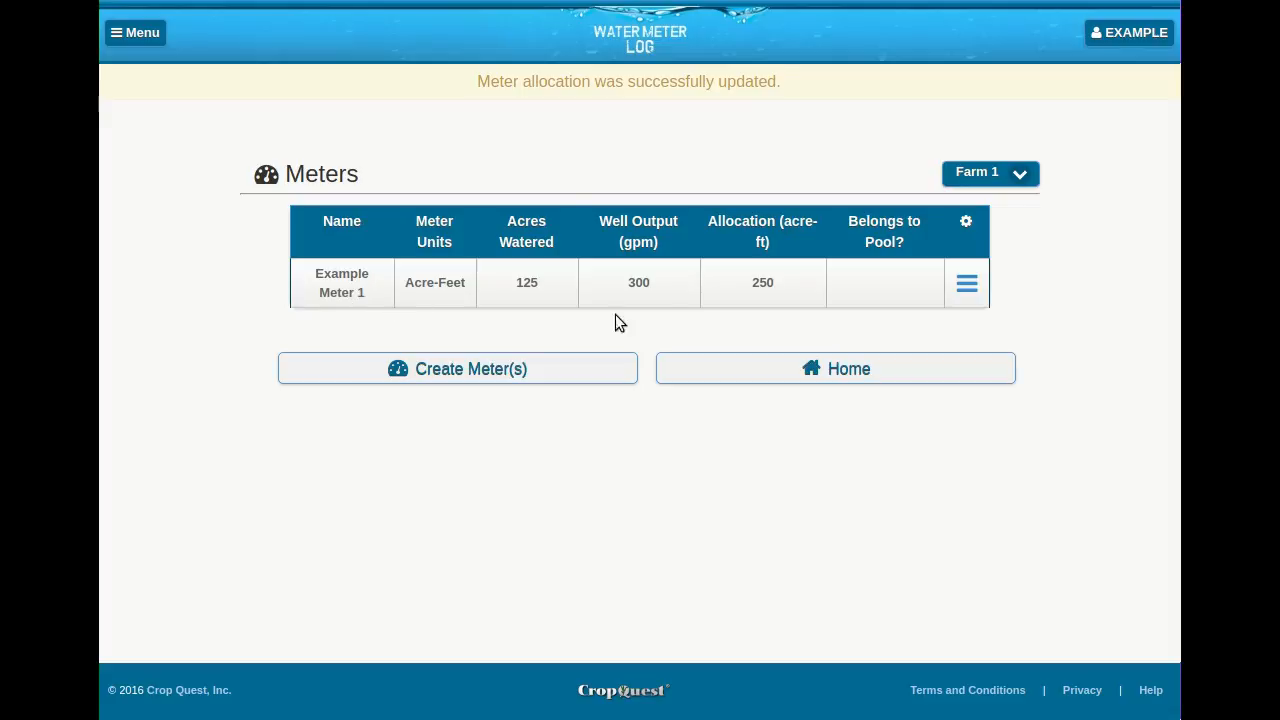
# - Add the Farm 2 filter to the filter selection of Example Meter 1
pyautogui.click(965, 288)
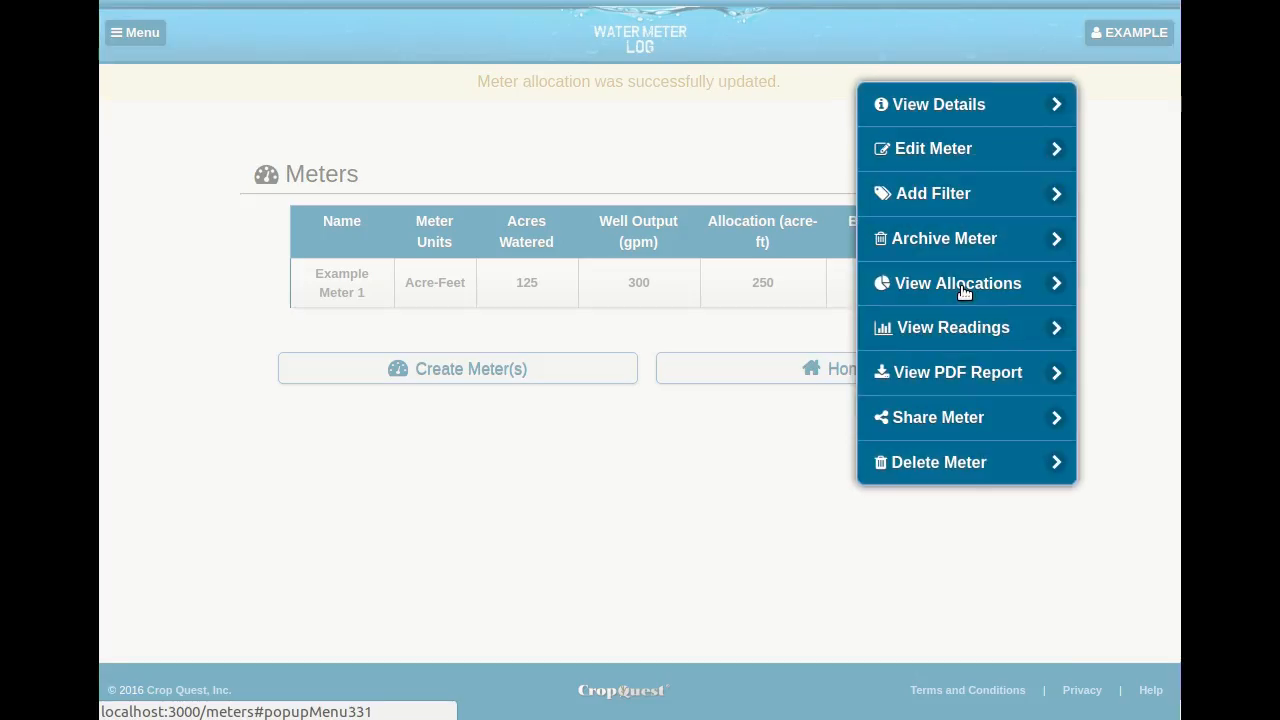
pyautogui.click(941, 204)
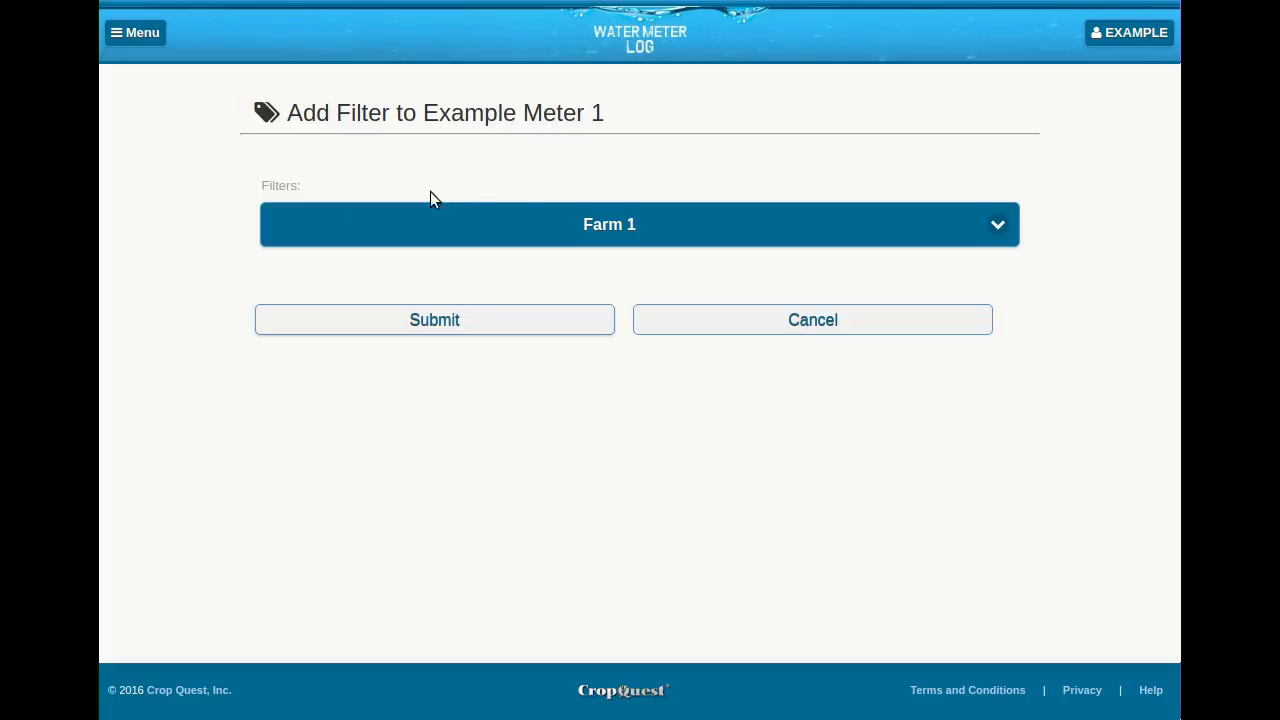
pyautogui.click(714, 242)
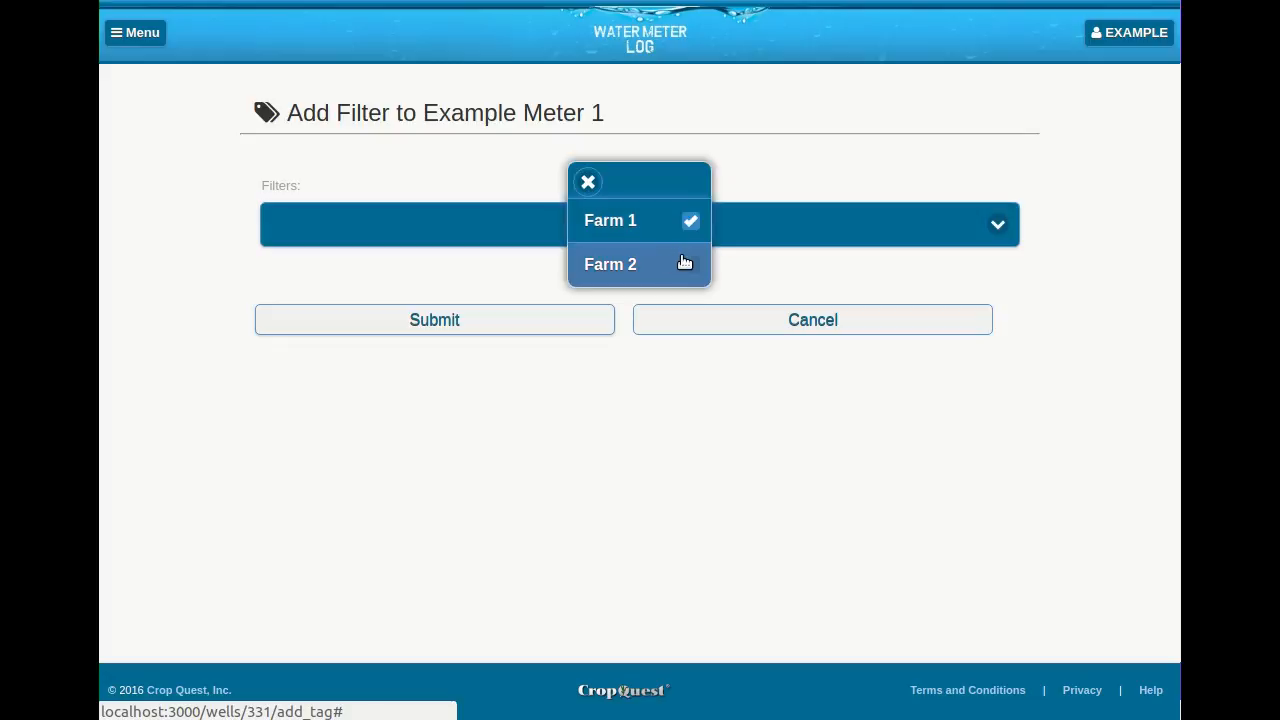
pyautogui.click(688, 264)
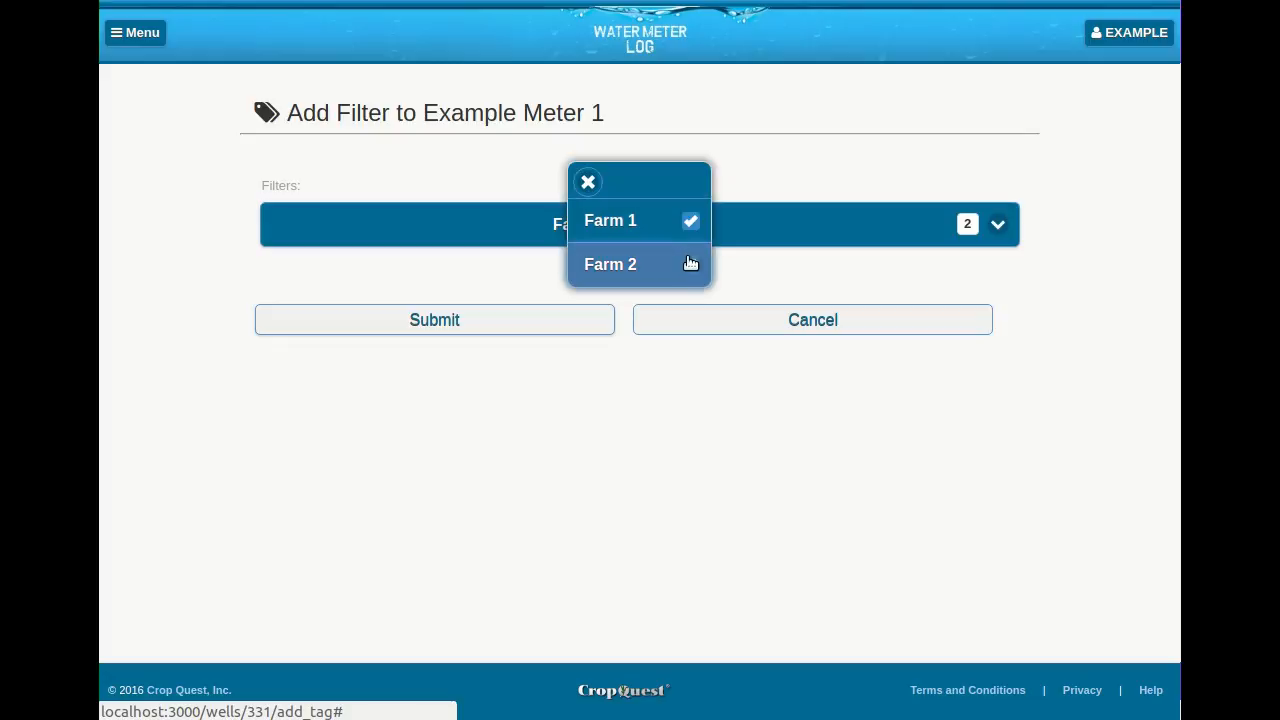
pyautogui.click(588, 182)
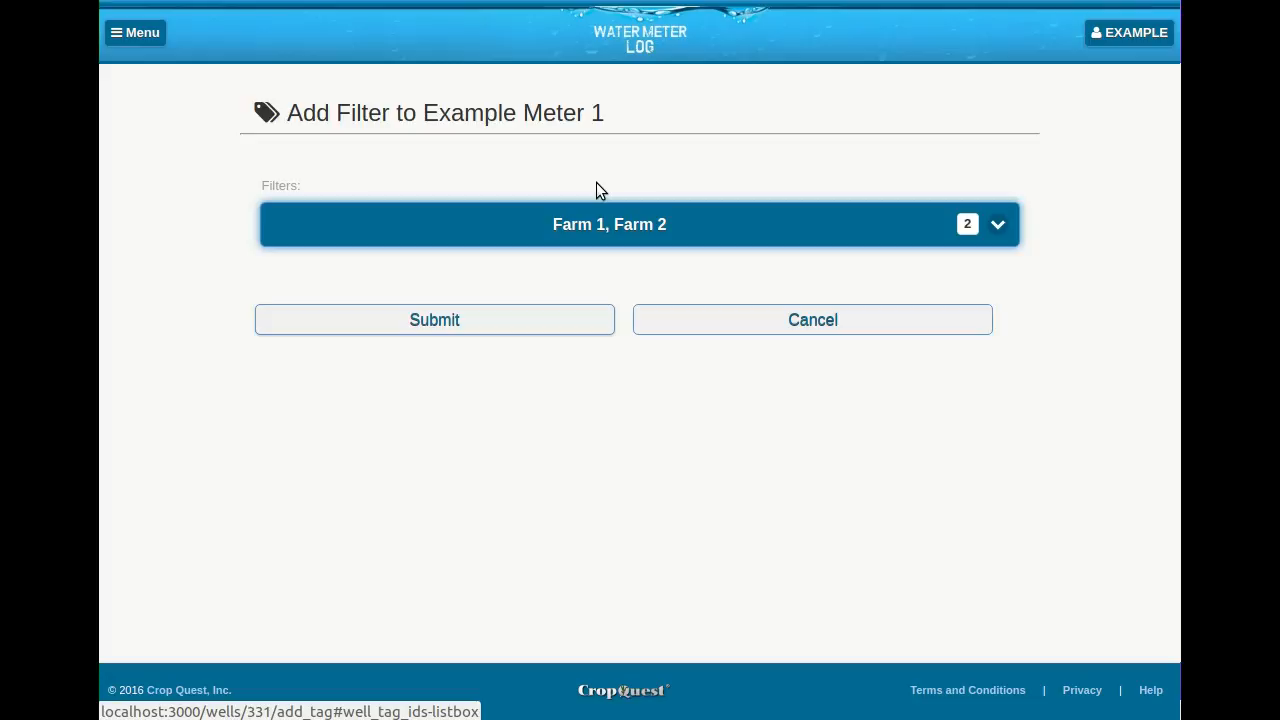
# - Remove the Farm 1 filter from Example Meter 1's selection and submit the filter assignment
pyautogui.click(618, 211)
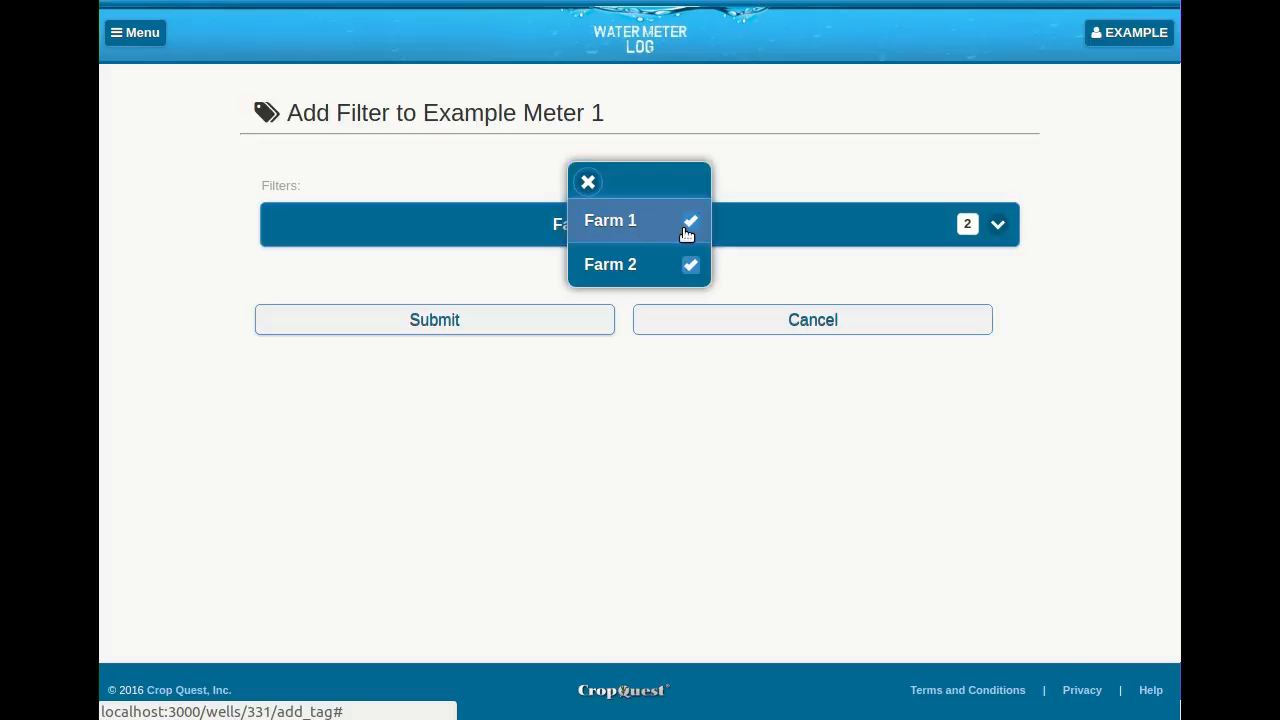
pyautogui.click(687, 228)
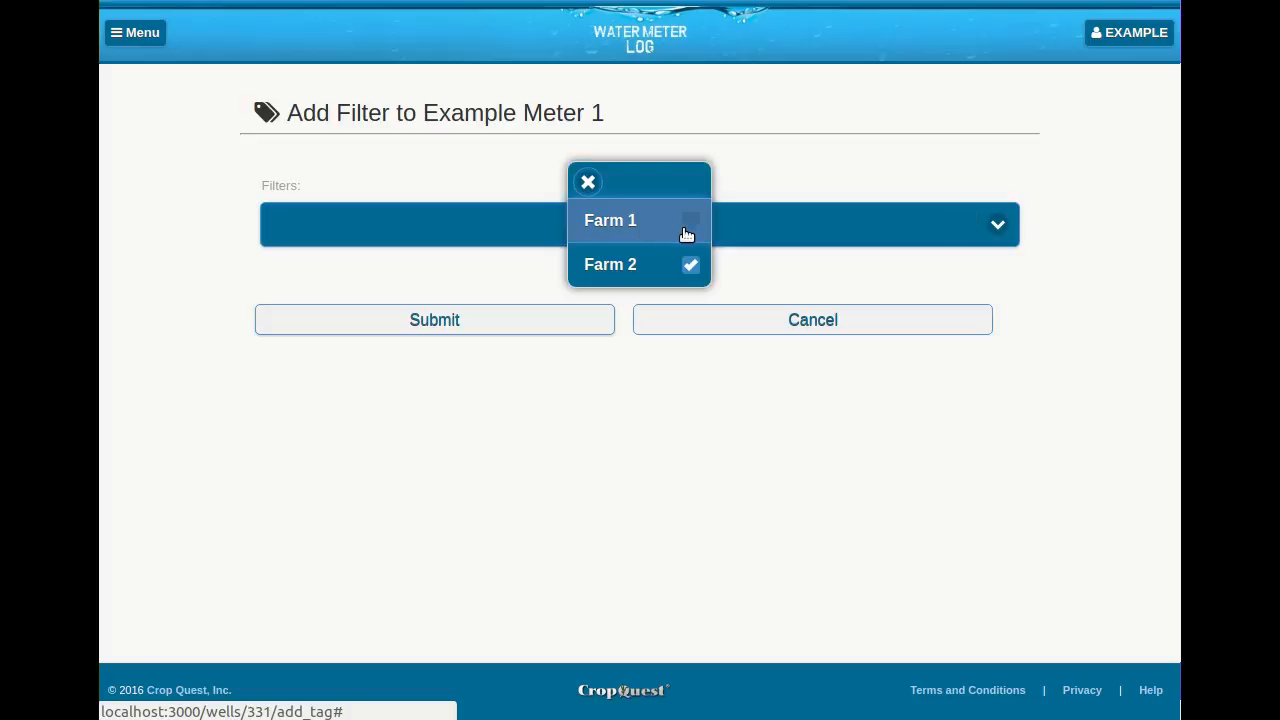
pyautogui.click(588, 182)
pyautogui.click(502, 326)
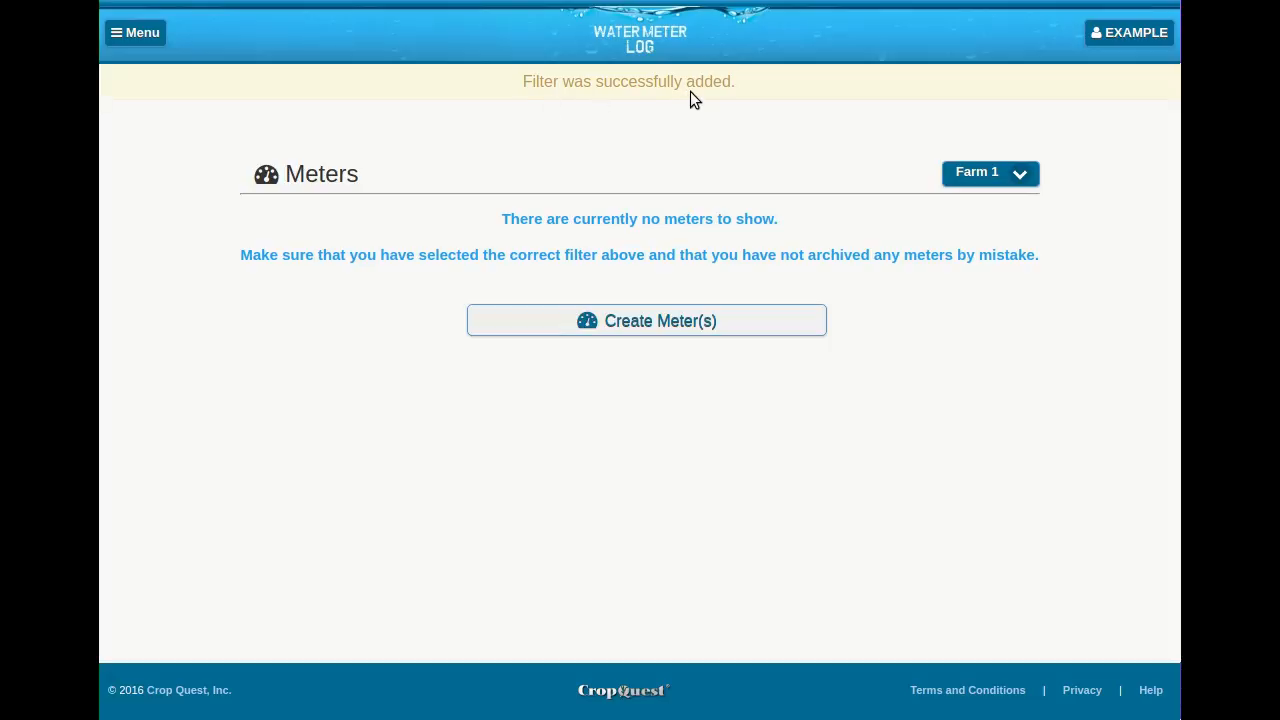
# - Filter the meters list by Farm 2, then switch the filter to show all meters
pyautogui.click(1016, 176)
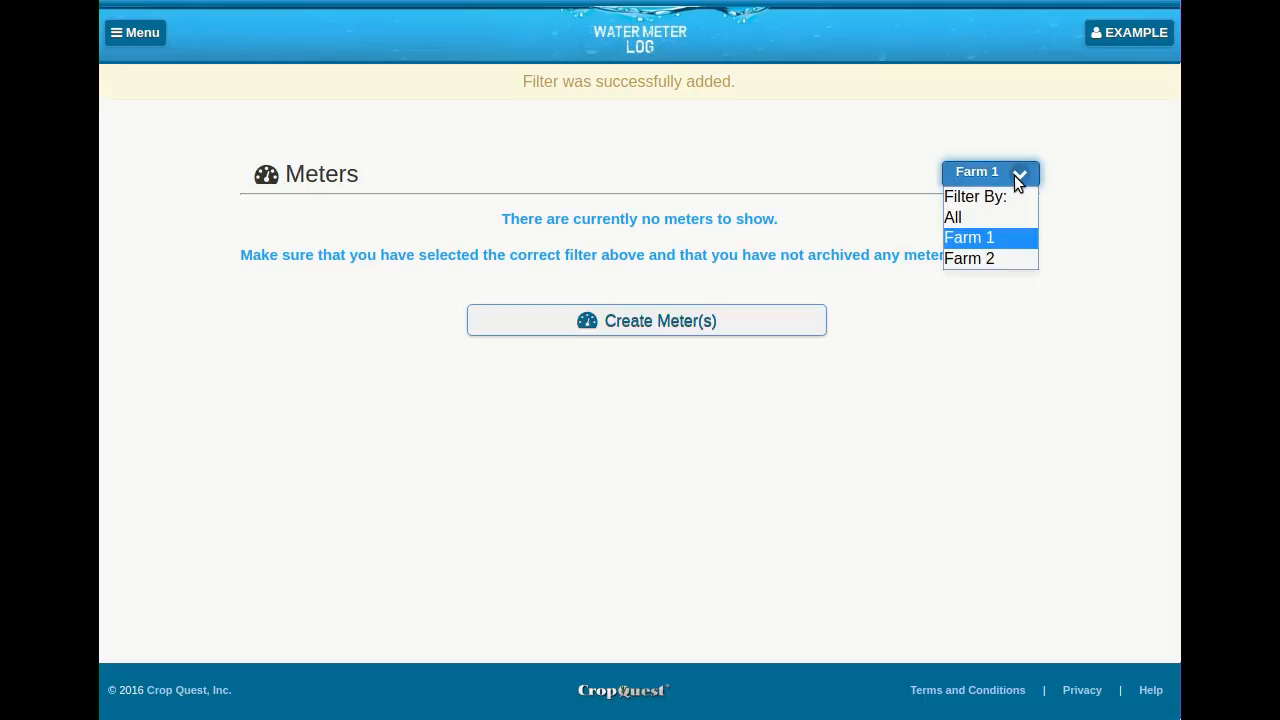
pyautogui.click(989, 258)
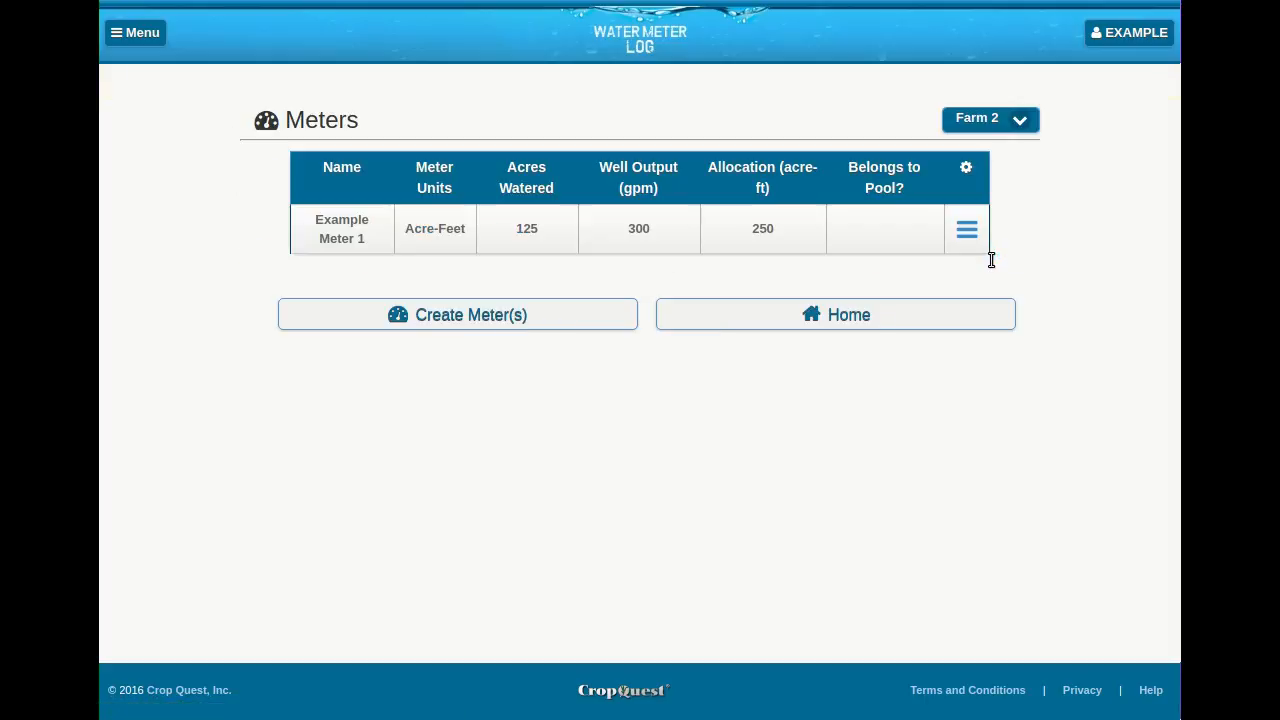
pyautogui.click(1001, 124)
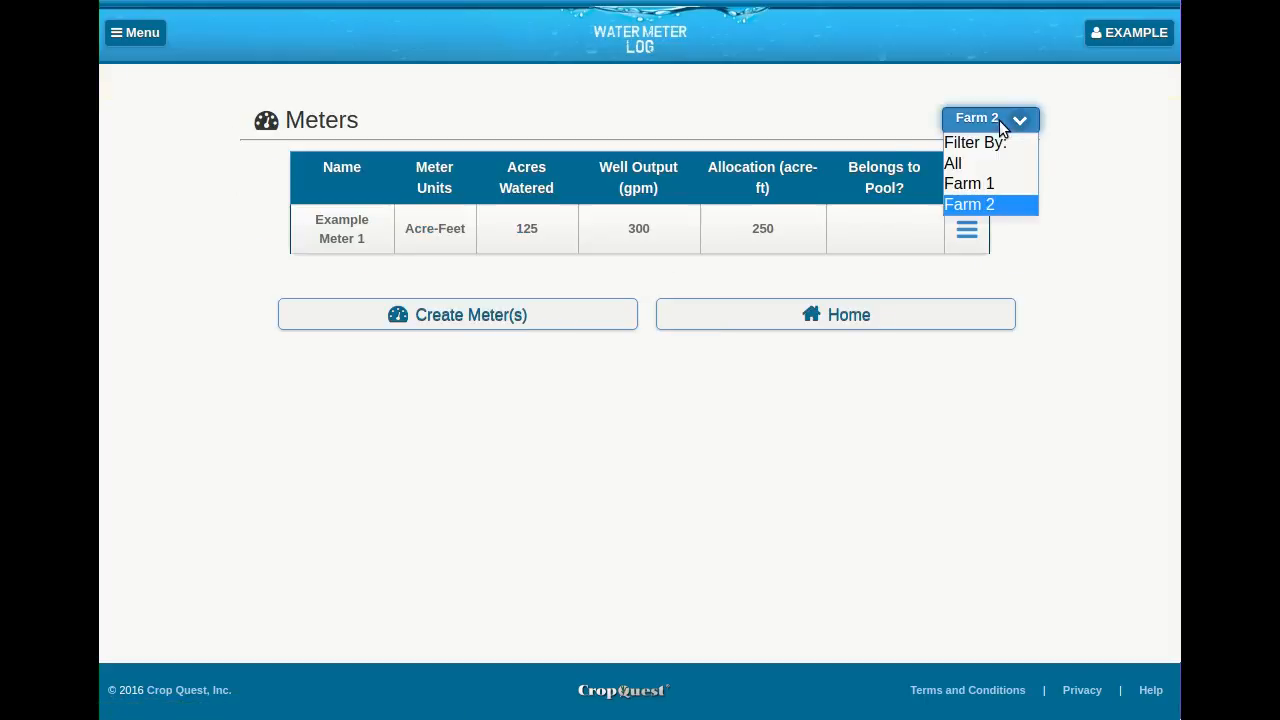
pyautogui.click(962, 163)
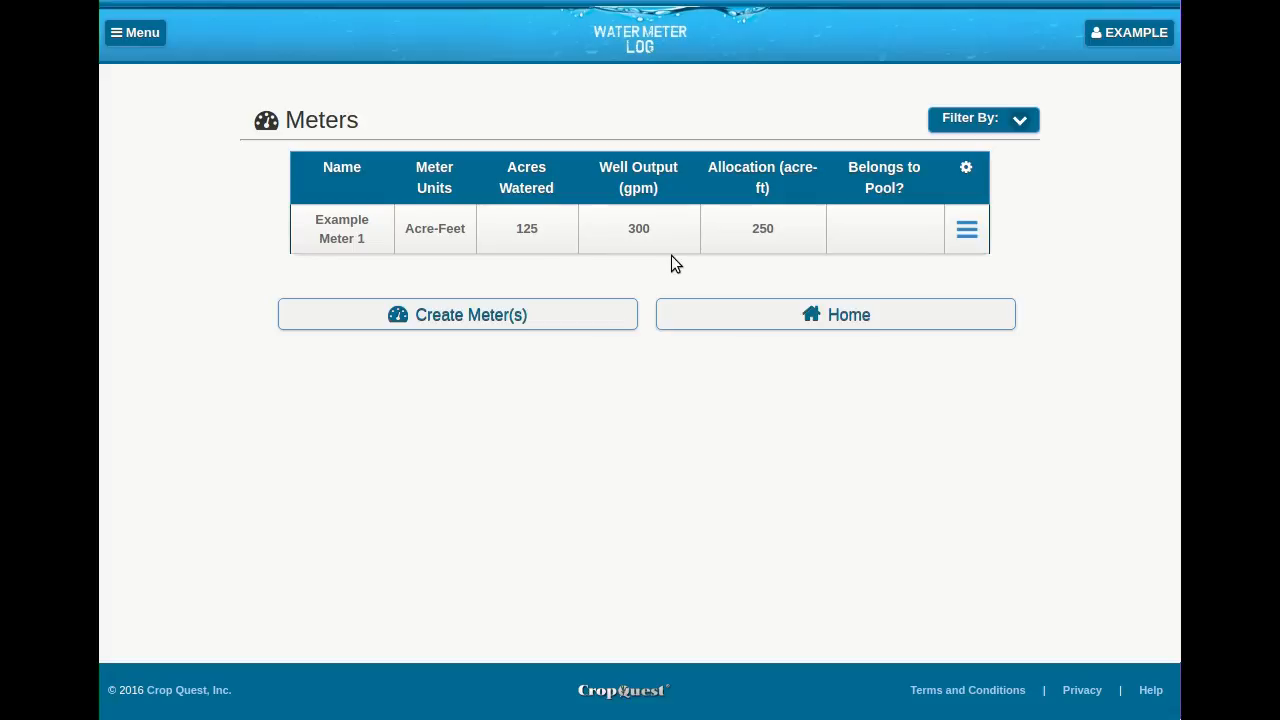
# - Archive Example Meter 1 and go to the home page
pyautogui.click(966, 229)
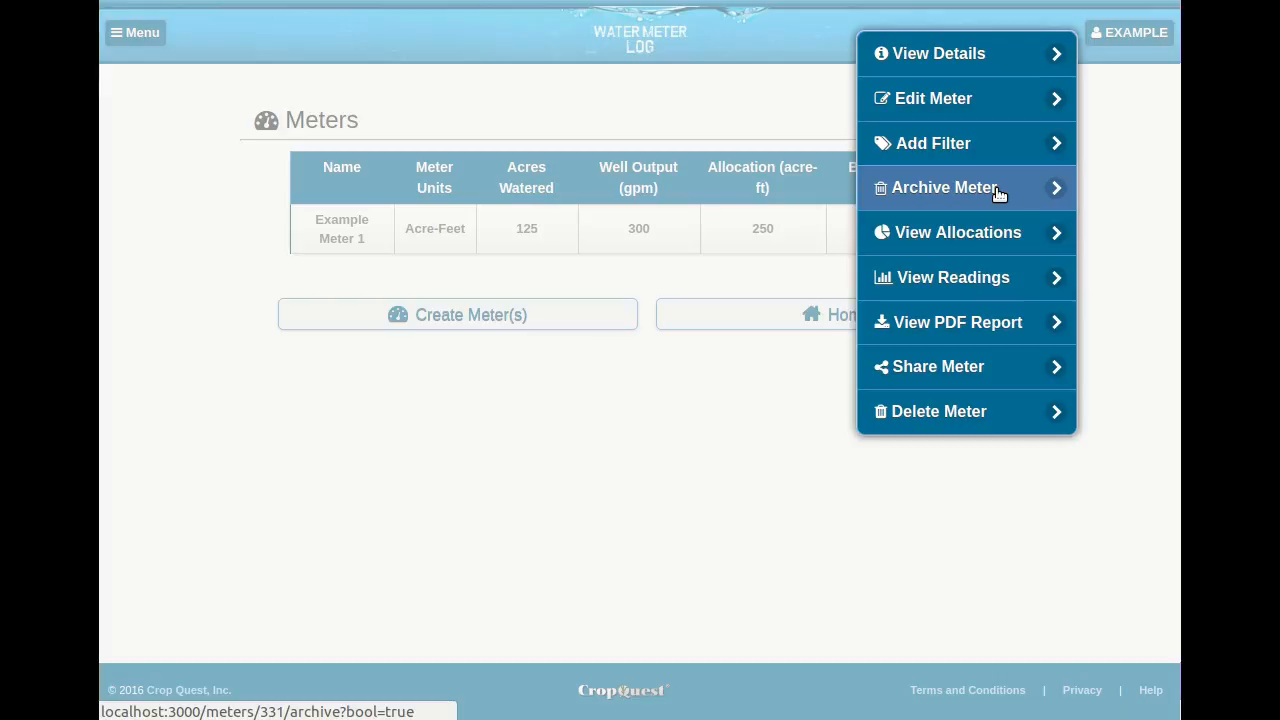
pyautogui.click(998, 193)
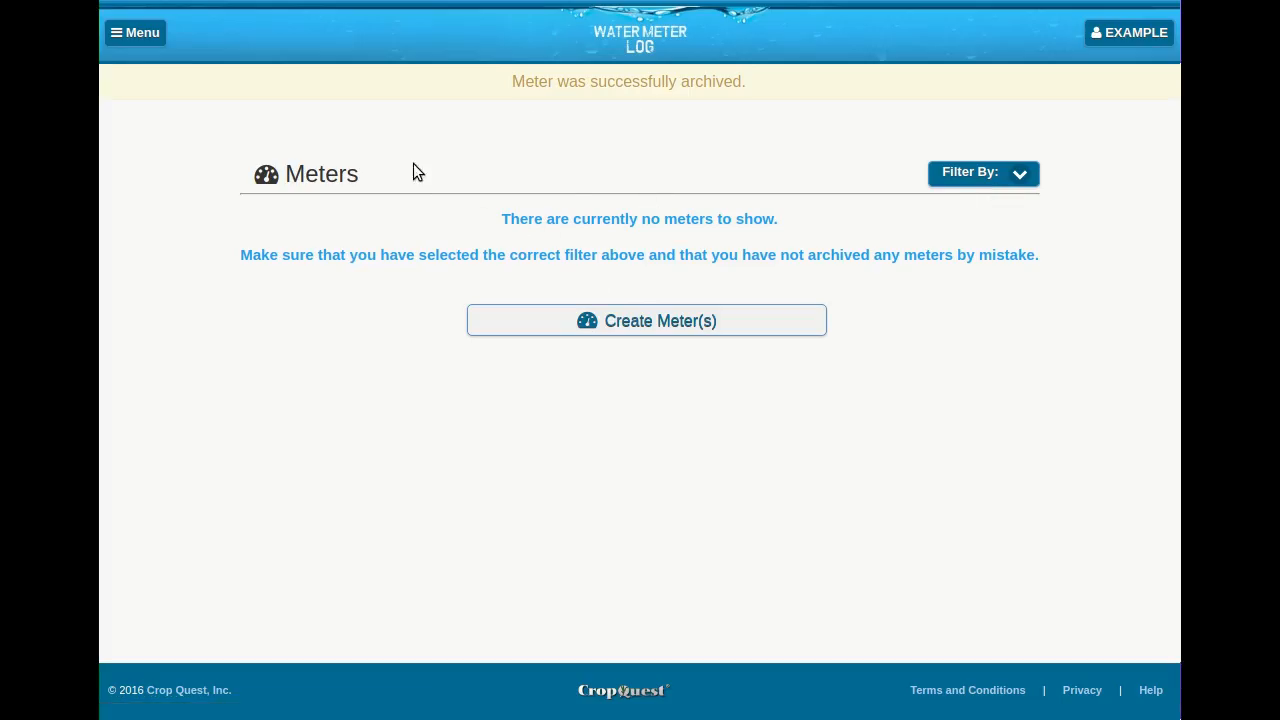
pyautogui.click(154, 28)
pyautogui.click(154, 25)
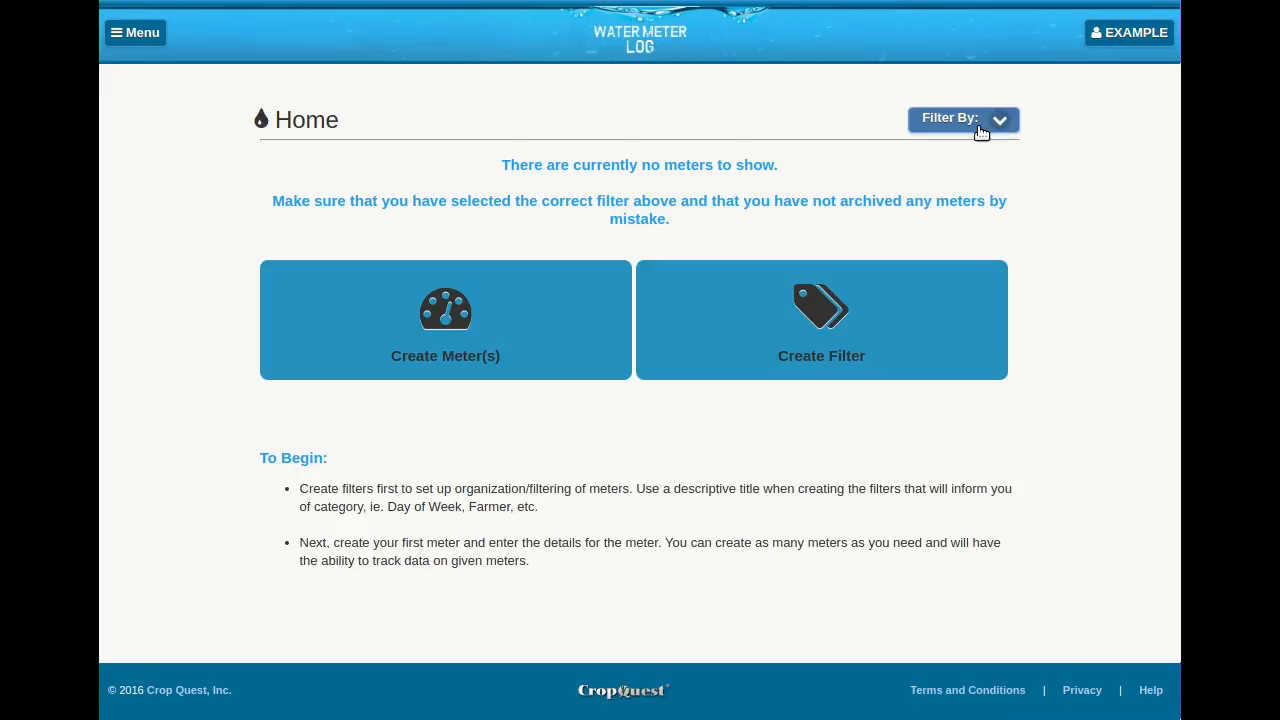
# - Restore Example Meter 1 from the archived meters and return to the home page
pyautogui.click(138, 36)
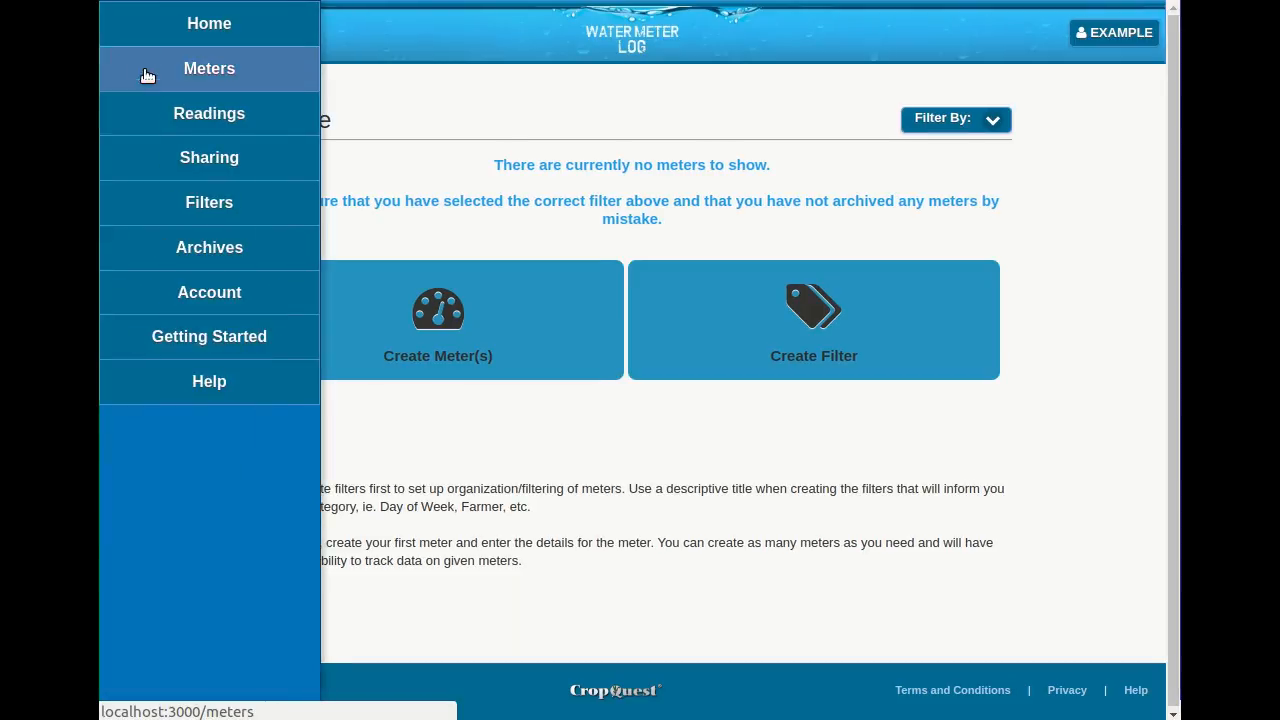
pyautogui.click(209, 250)
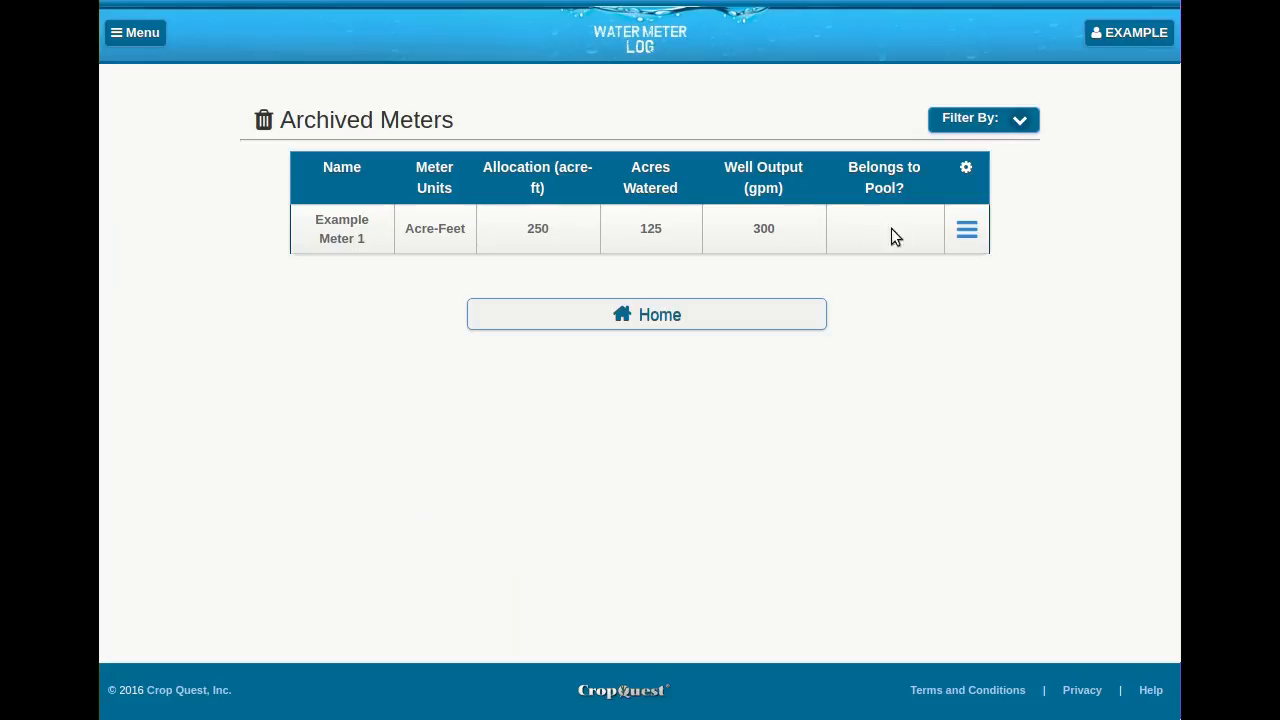
pyautogui.click(965, 236)
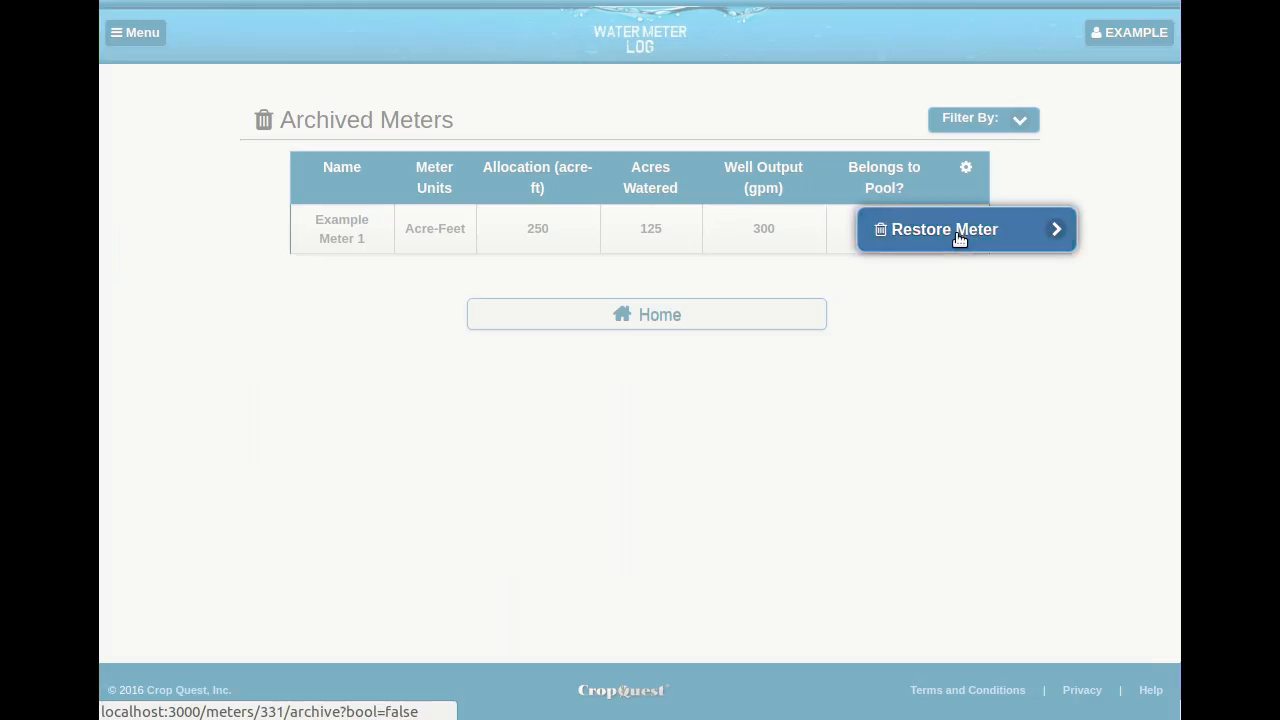
pyautogui.click(934, 238)
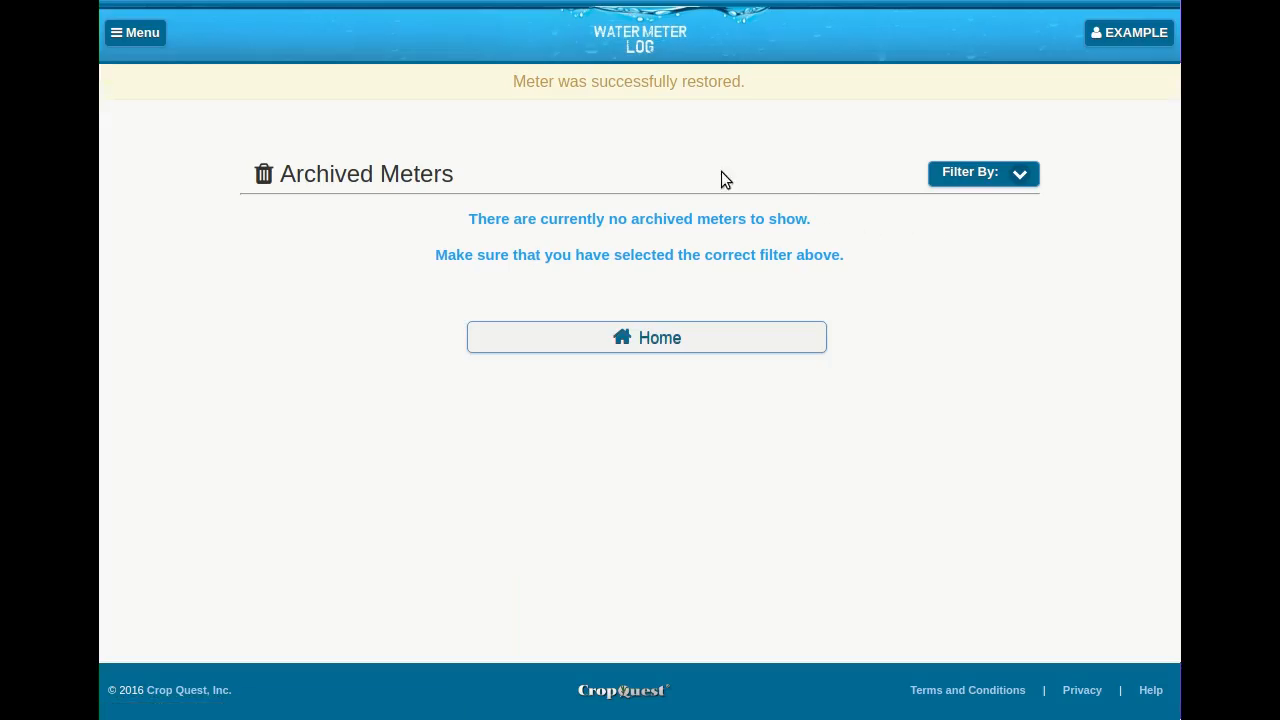
pyautogui.click(660, 340)
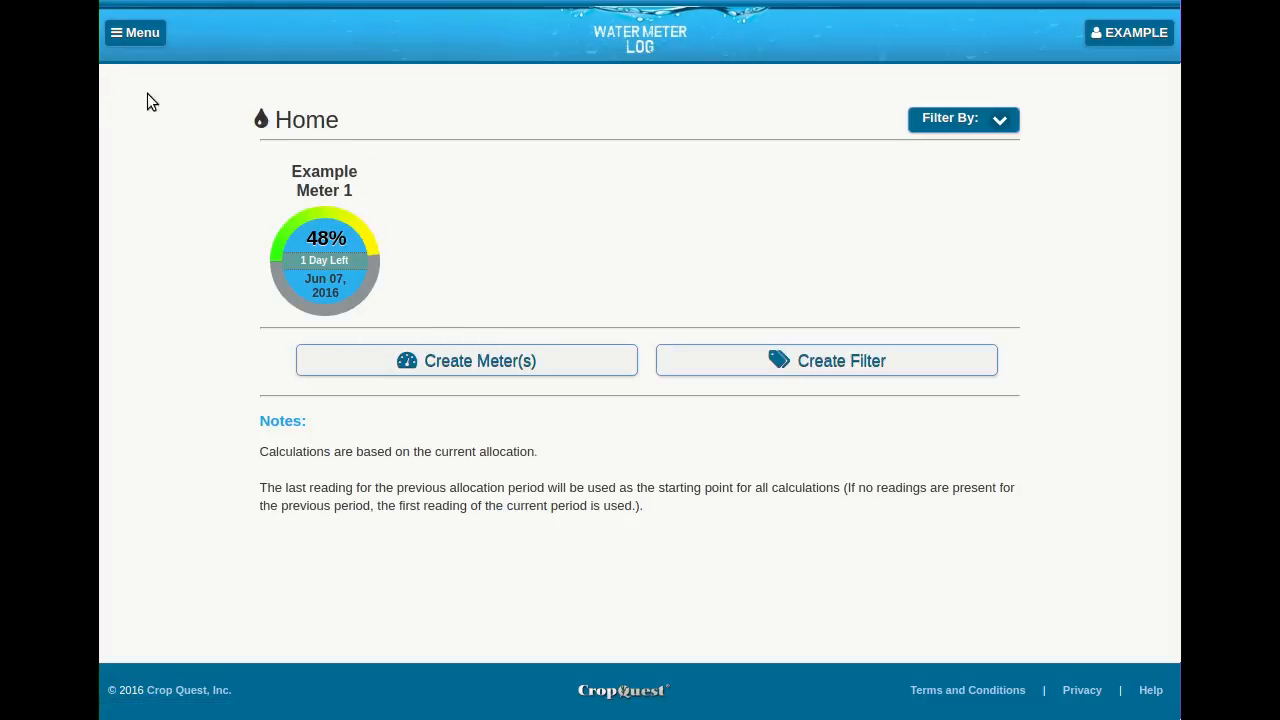
# - Open the allocations of Example Meter 1 from the meters list and view the readings for the allocation beginning 2016-01-01
pyautogui.click(138, 33)
pyautogui.click(140, 67)
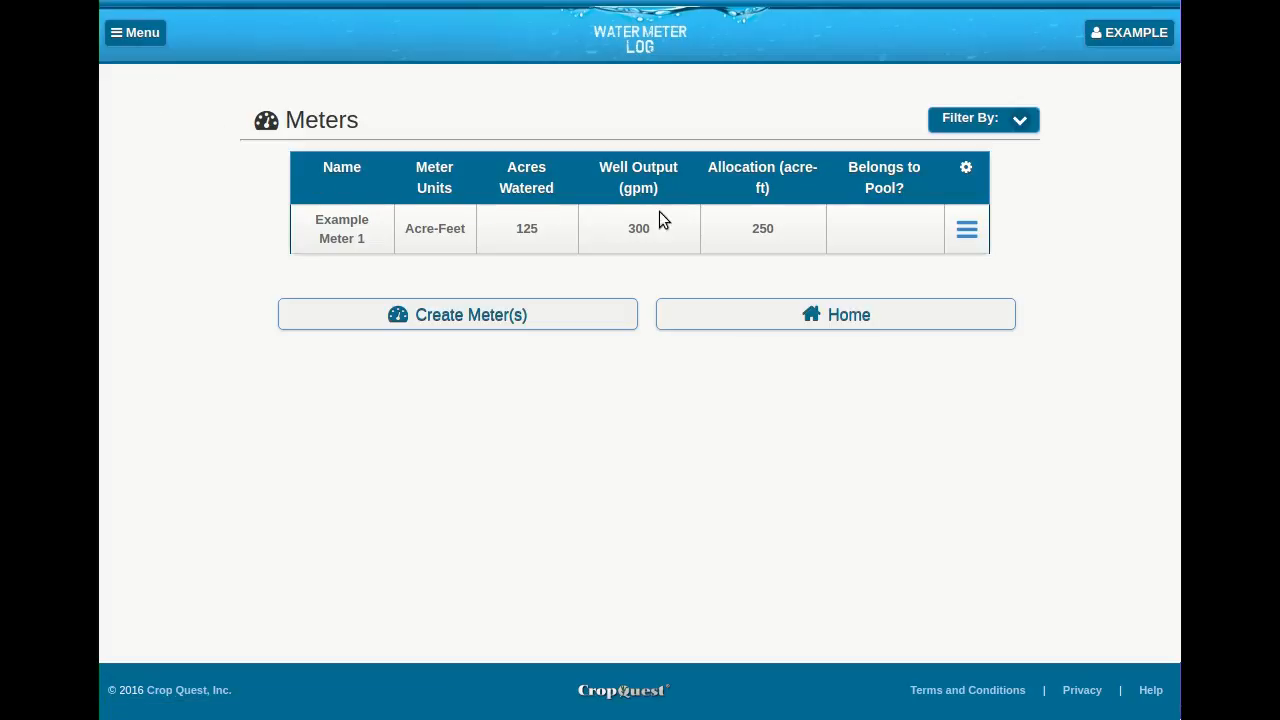
pyautogui.click(967, 232)
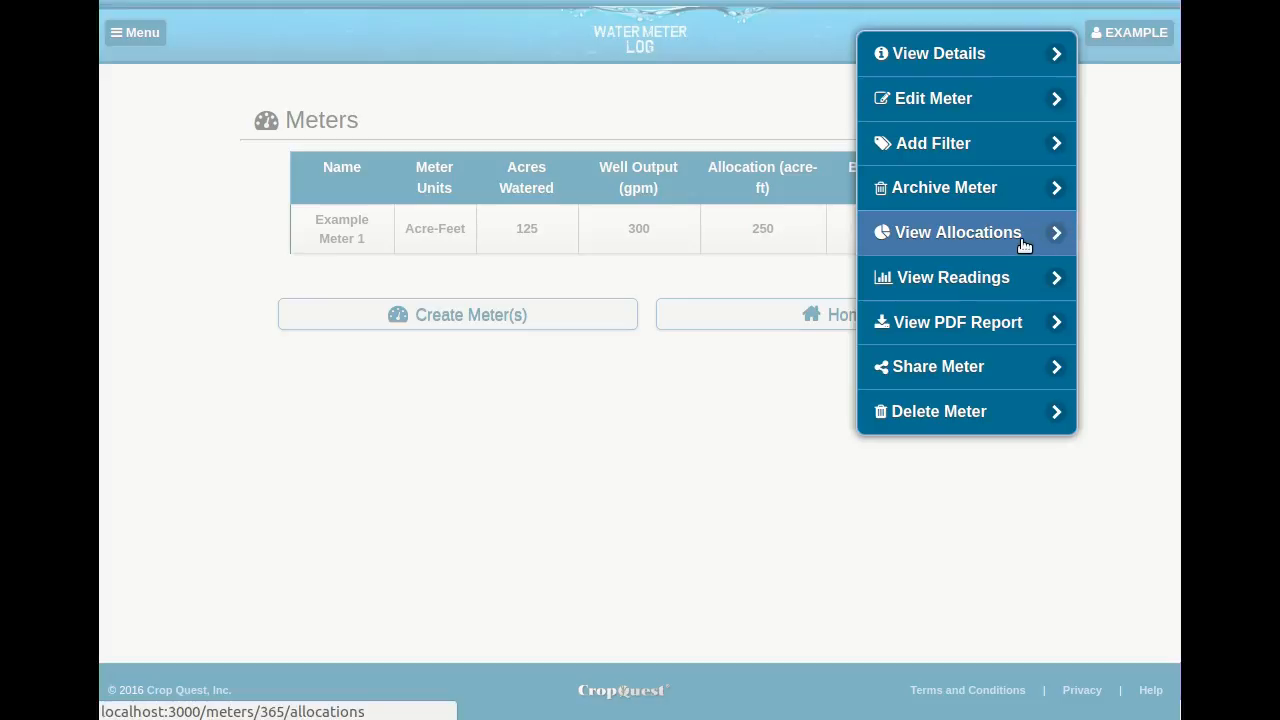
pyautogui.click(1021, 238)
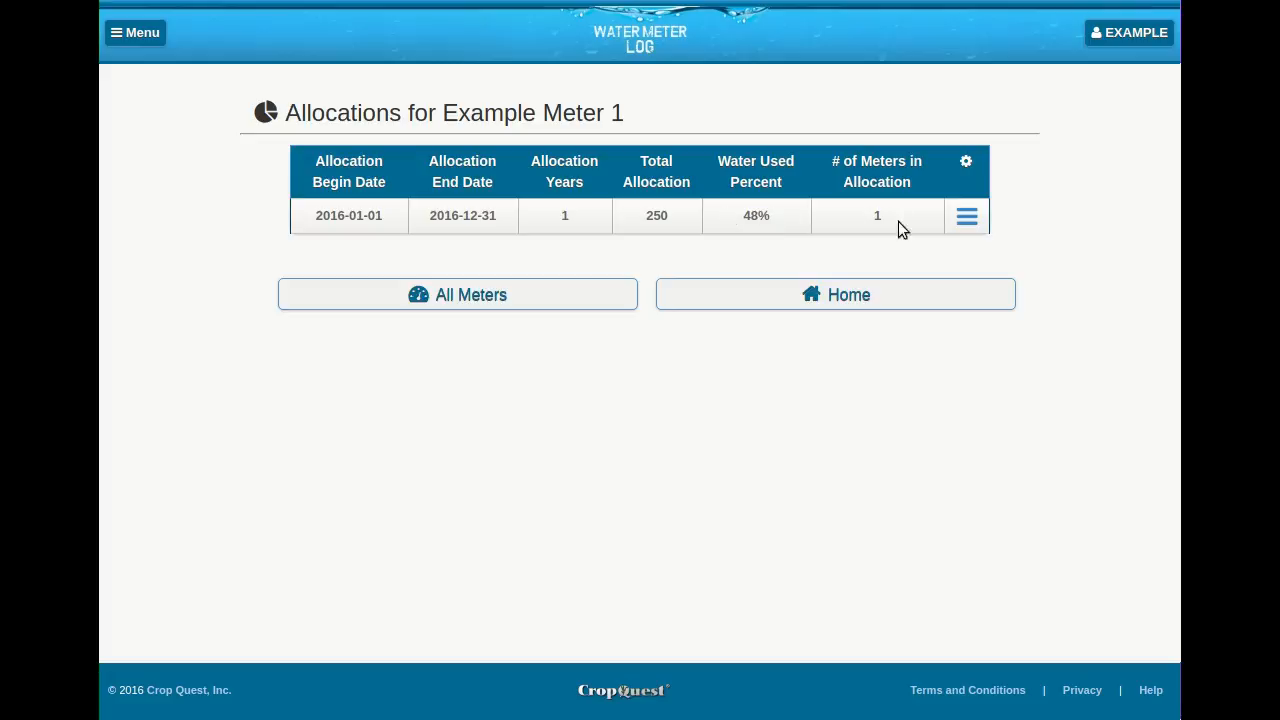
pyautogui.click(966, 217)
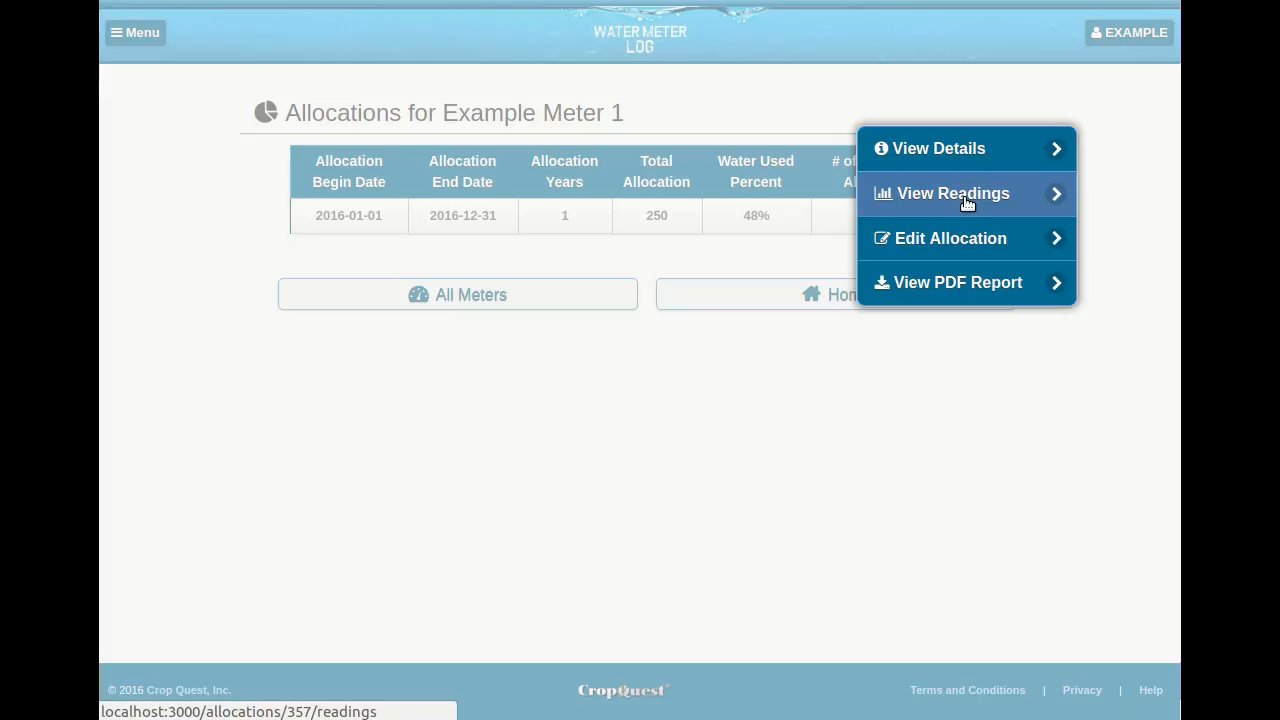
pyautogui.click(966, 203)
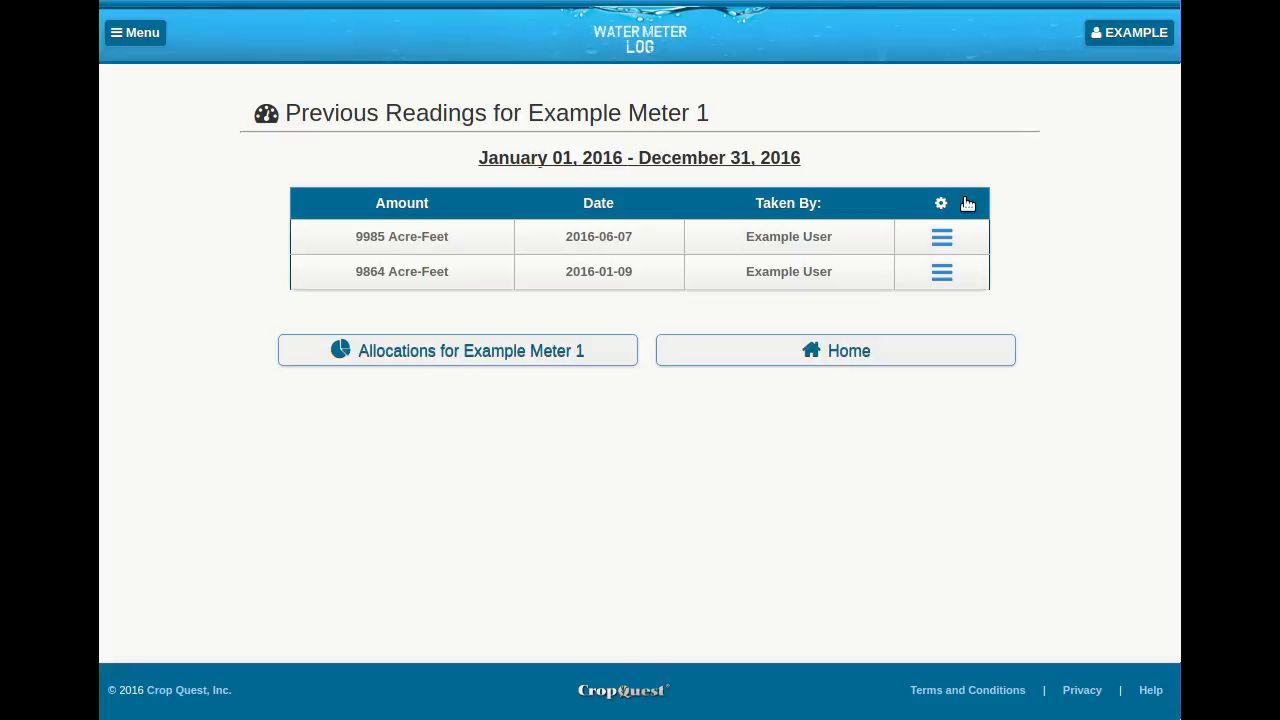
# - Return to the allocations of Example Meter 1 and check the actions available for the allocation beginning 2016-01-01
pyautogui.click(487, 355)
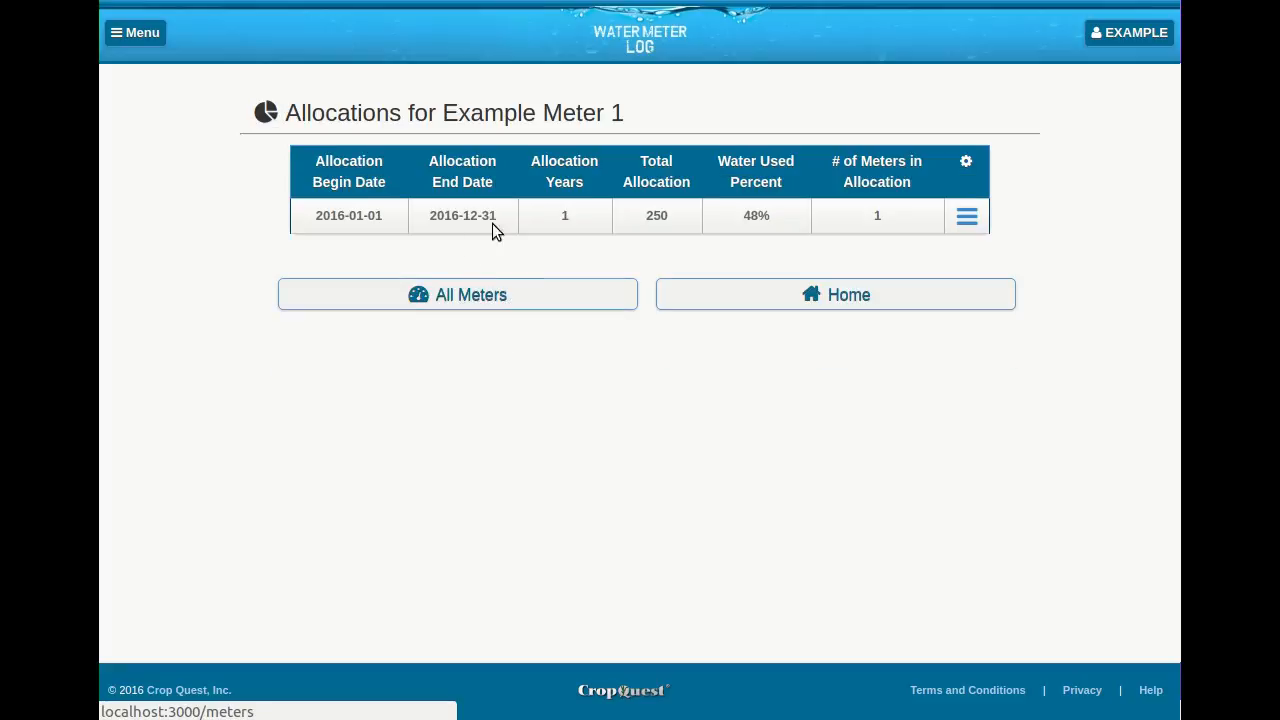
pyautogui.click(964, 220)
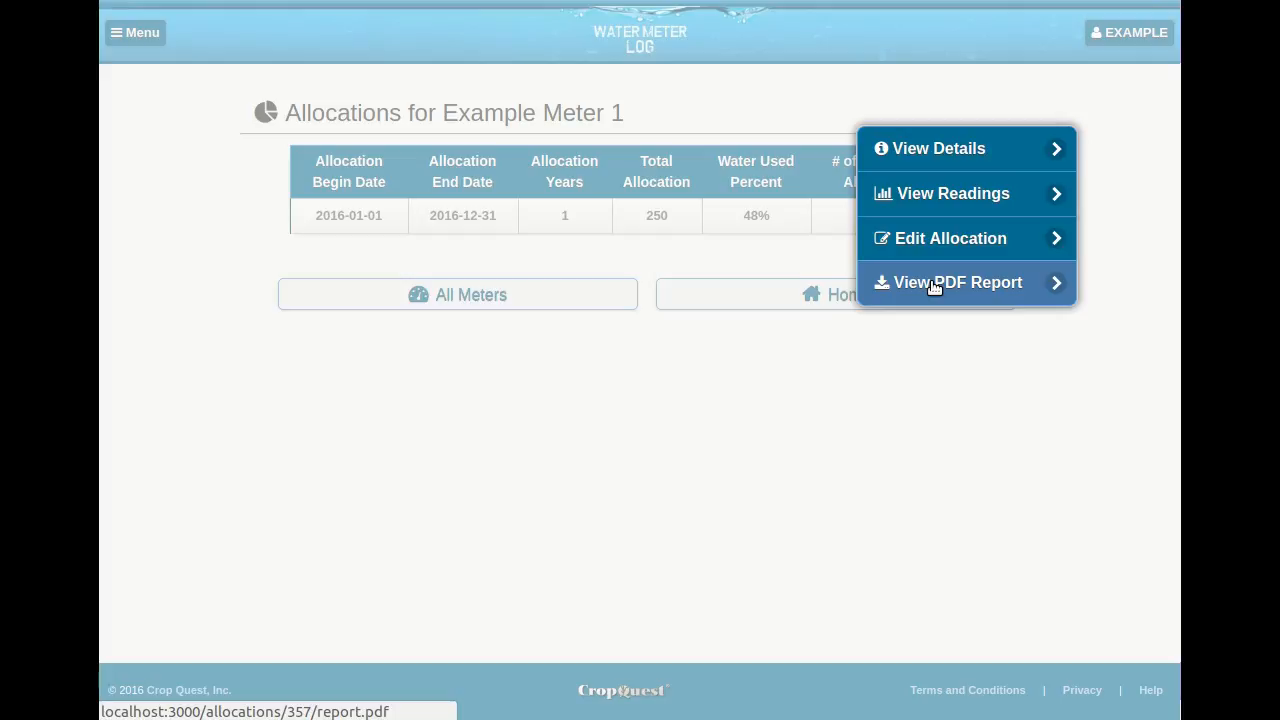
pyautogui.click(868, 382)
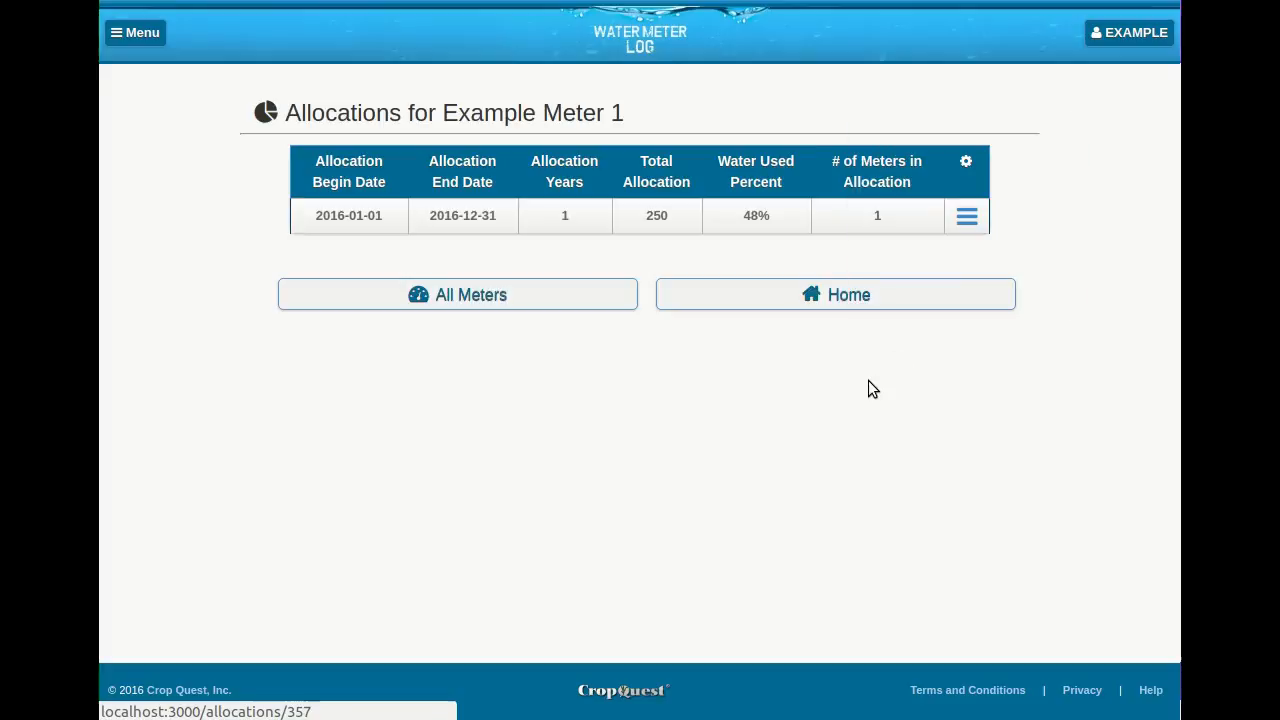
# - Open the readings of Example Meter 1 from the full meters list and check the actions available for the 2016-06-07 reading
pyautogui.click(483, 303)
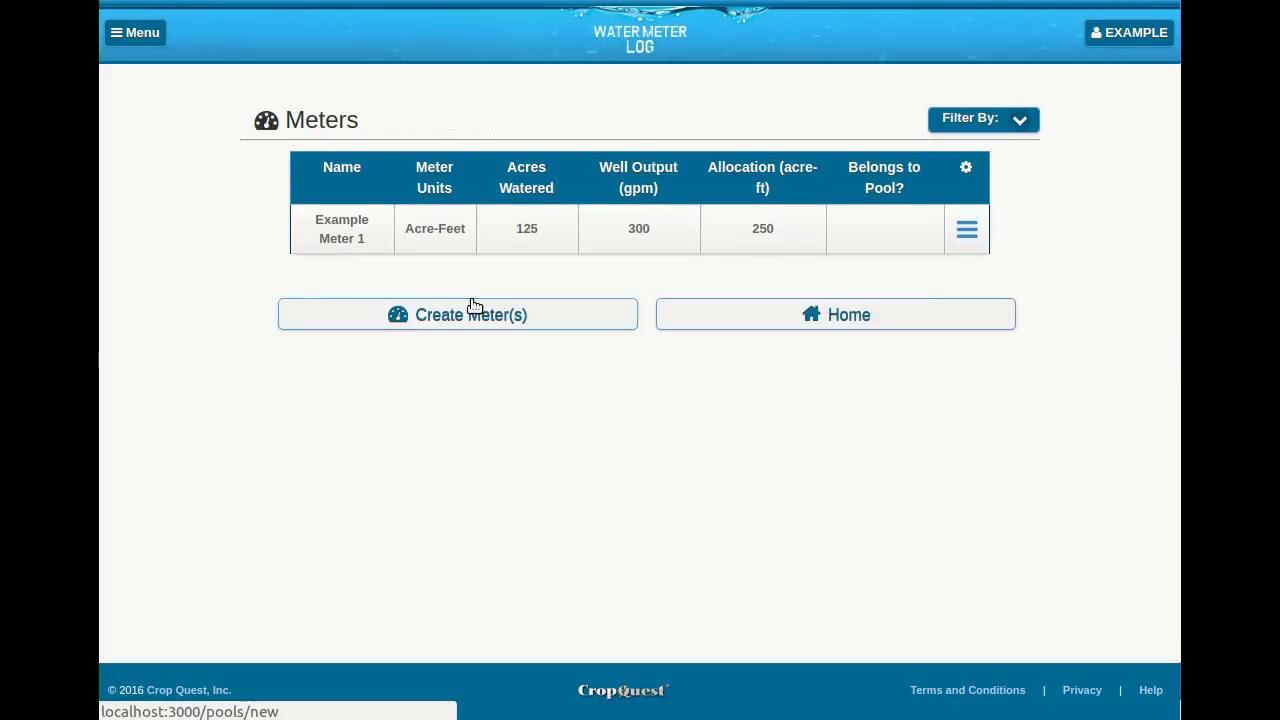
pyautogui.click(967, 229)
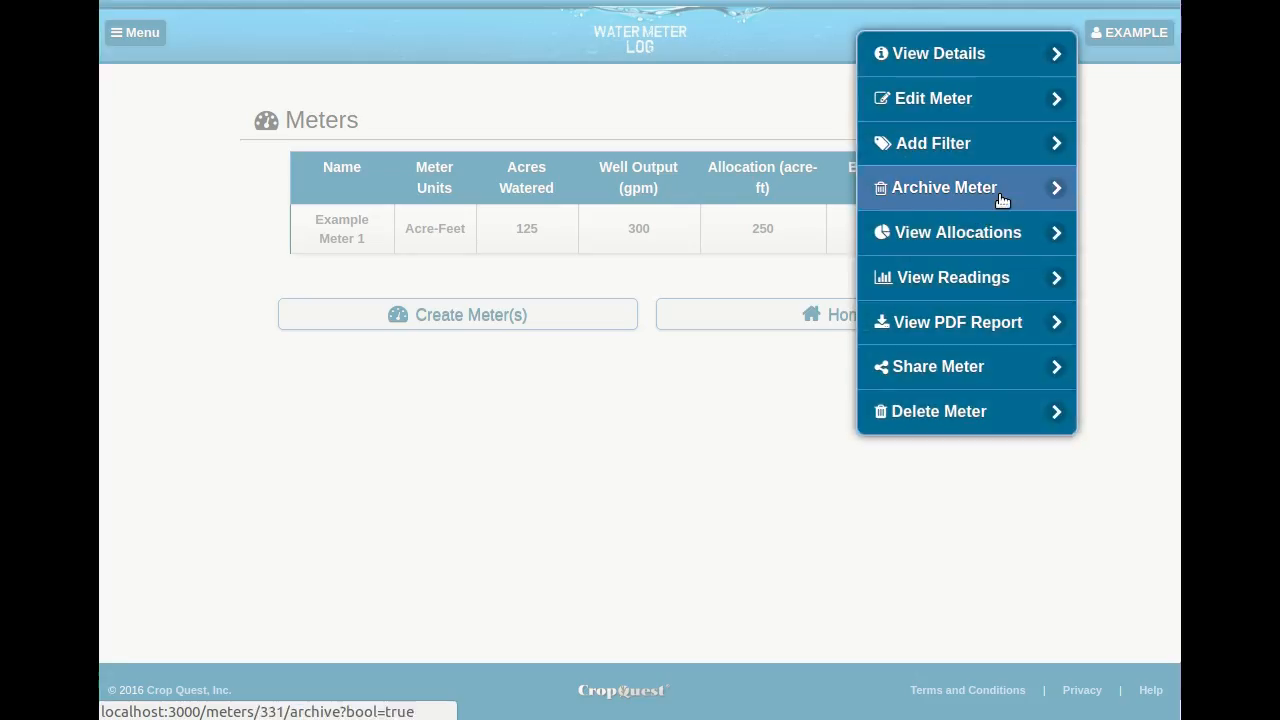
pyautogui.click(955, 288)
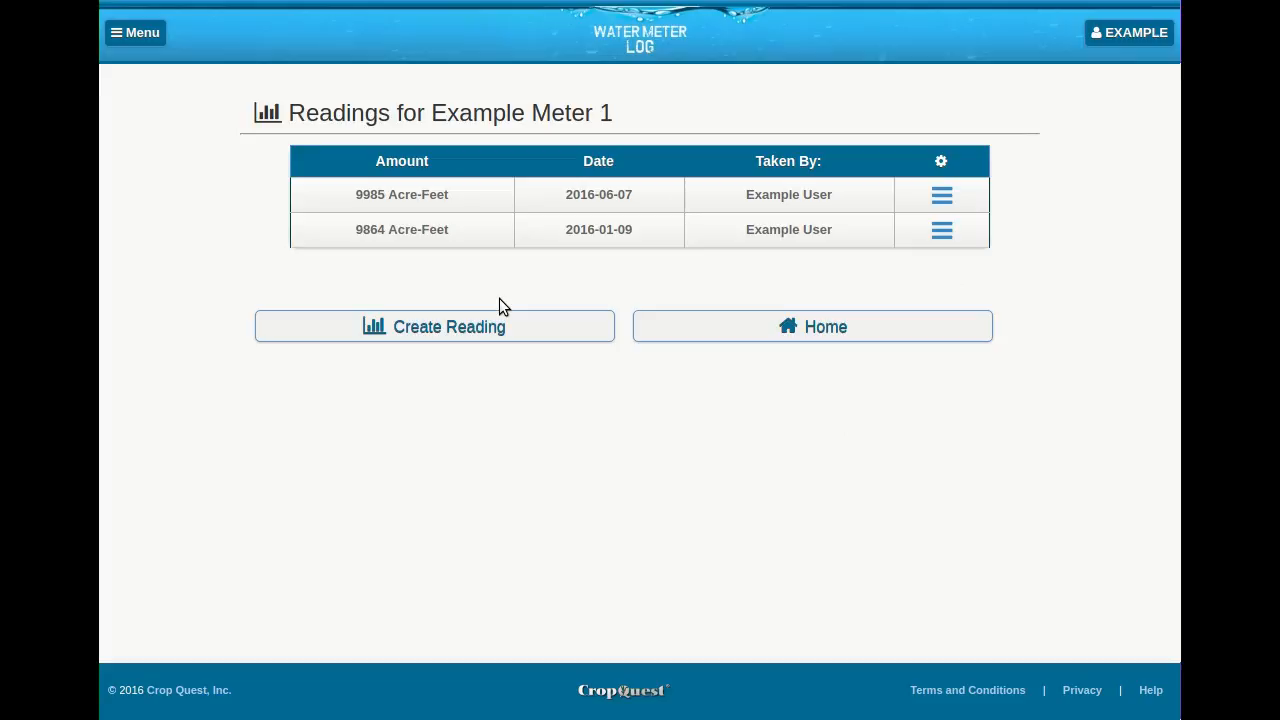
pyautogui.click(945, 202)
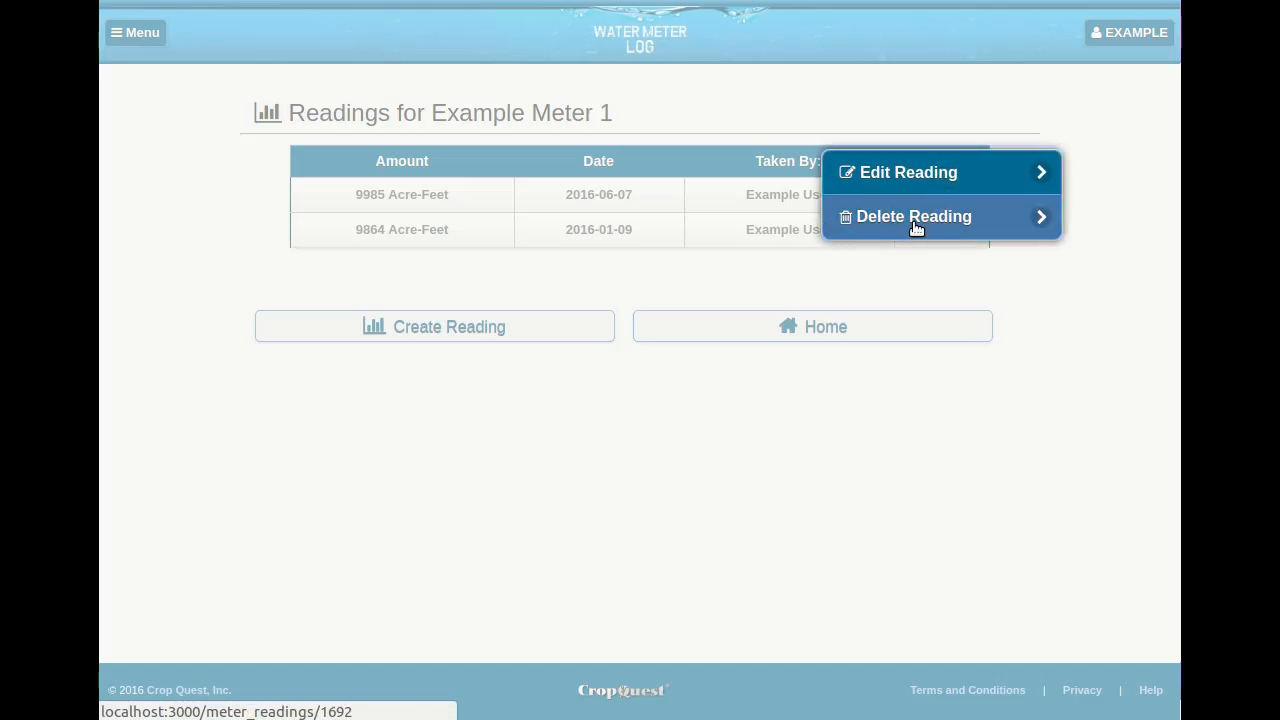
pyautogui.click(818, 264)
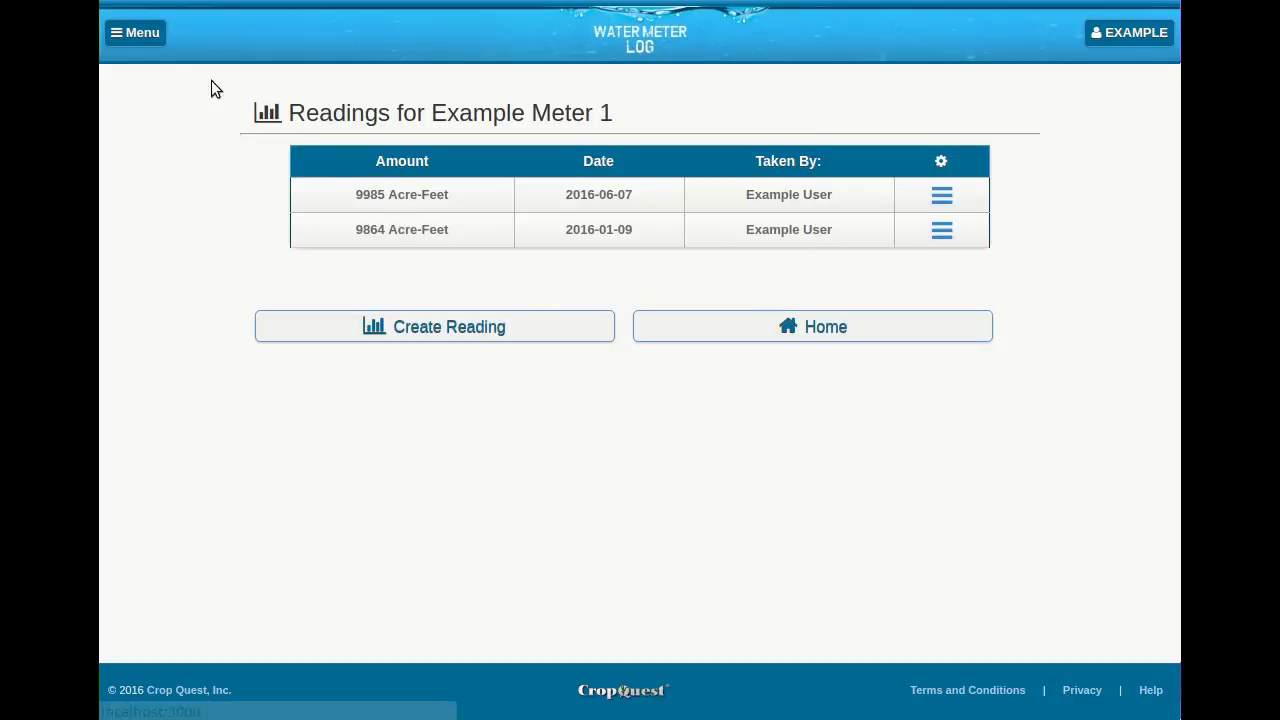
# - Go back to the meters list and view the PDF report for Example Meter 1
pyautogui.click(148, 40)
pyautogui.click(157, 62)
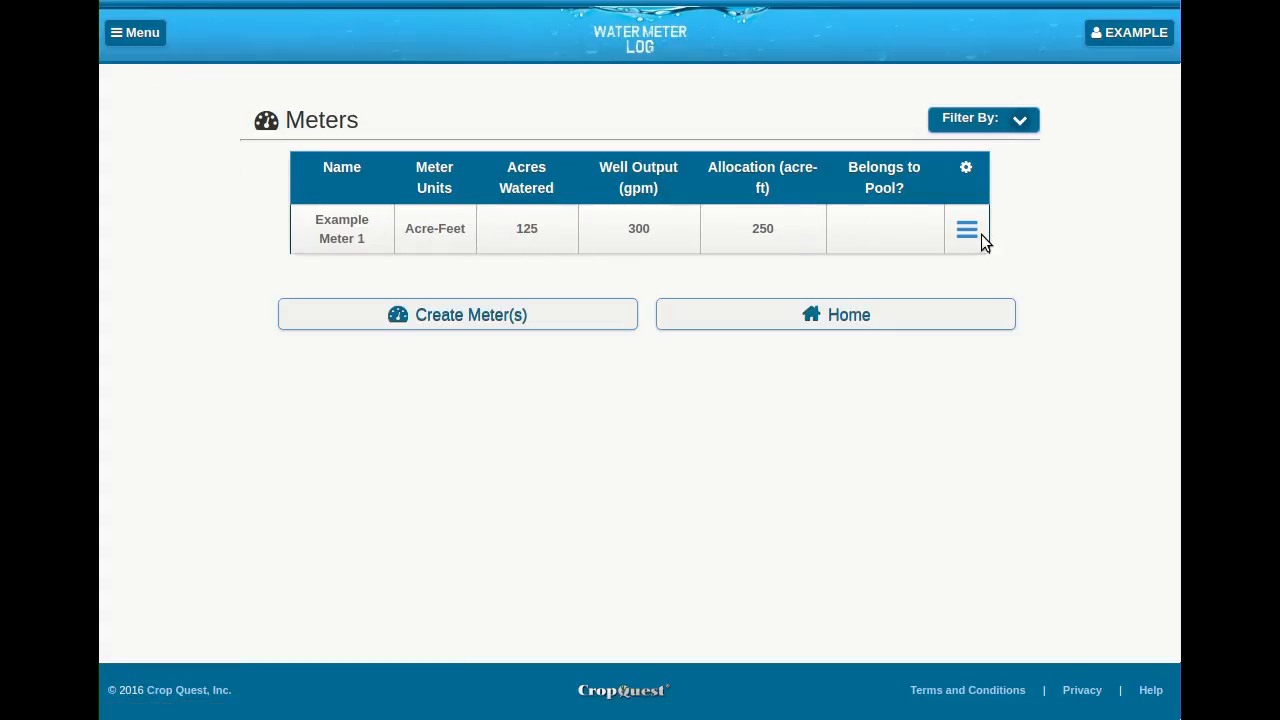
pyautogui.click(970, 233)
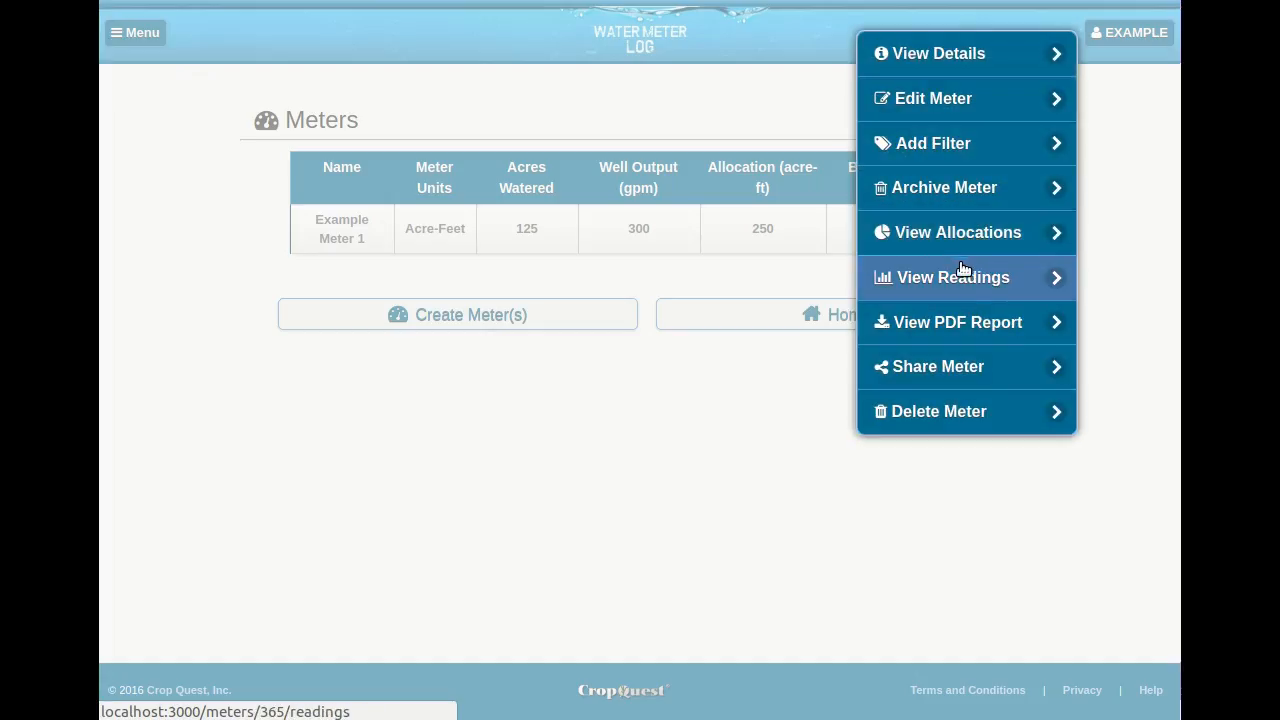
pyautogui.click(980, 323)
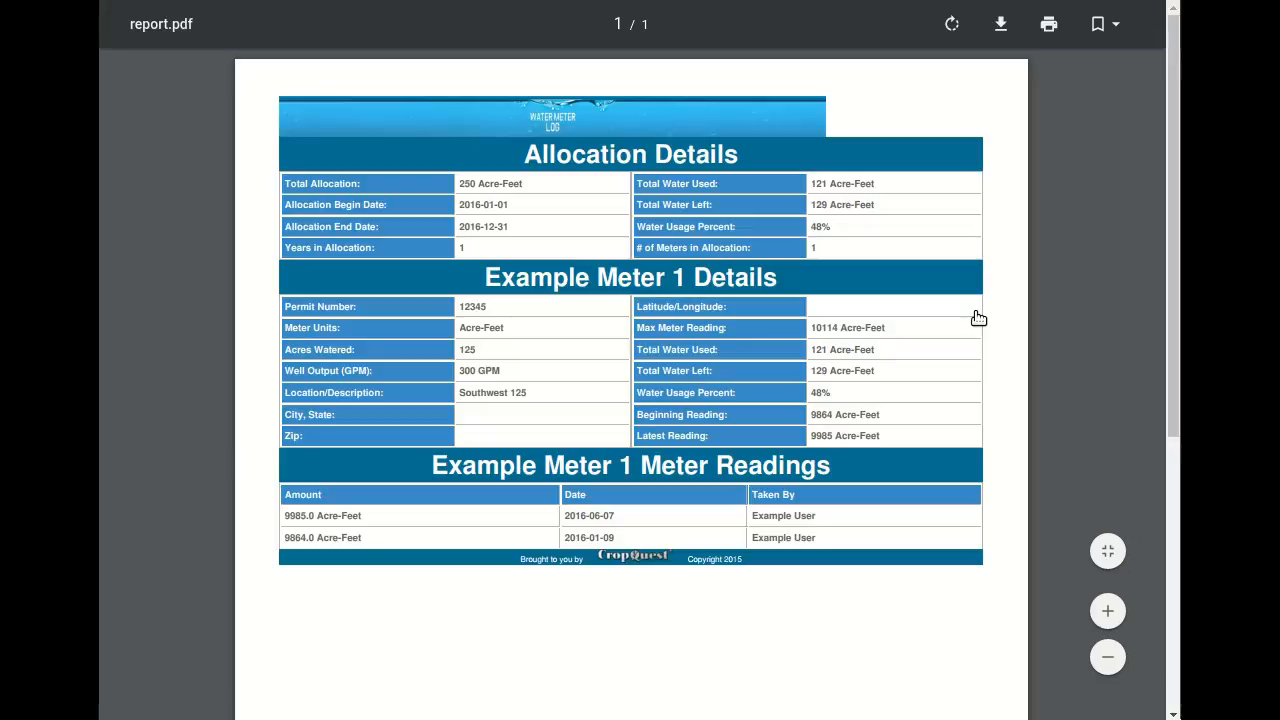